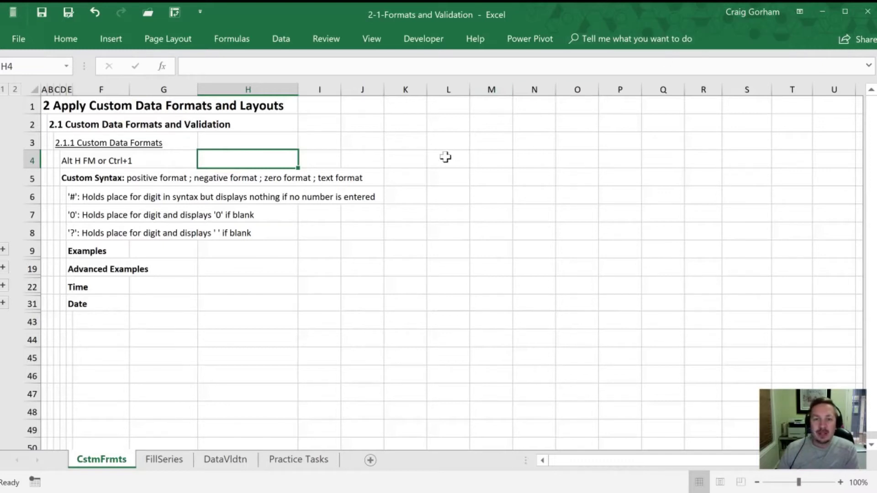
{"action": "key", "text": "alt+space"}
{"action": "key", "text": "Escape"}
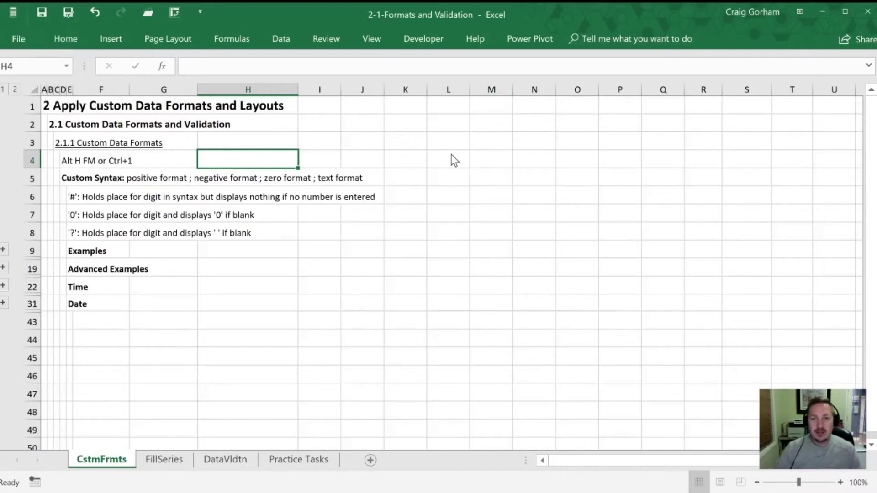
{"action": "type", "text": "h"}
{"action": "key", "text": "Escape"}
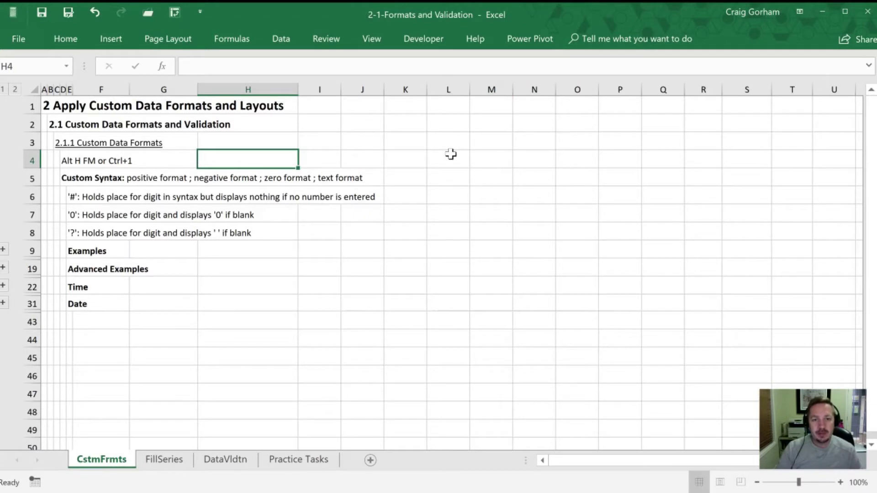
Examine the built-in number format choices available for cell H4
{"action": "key", "text": "alt+h"}
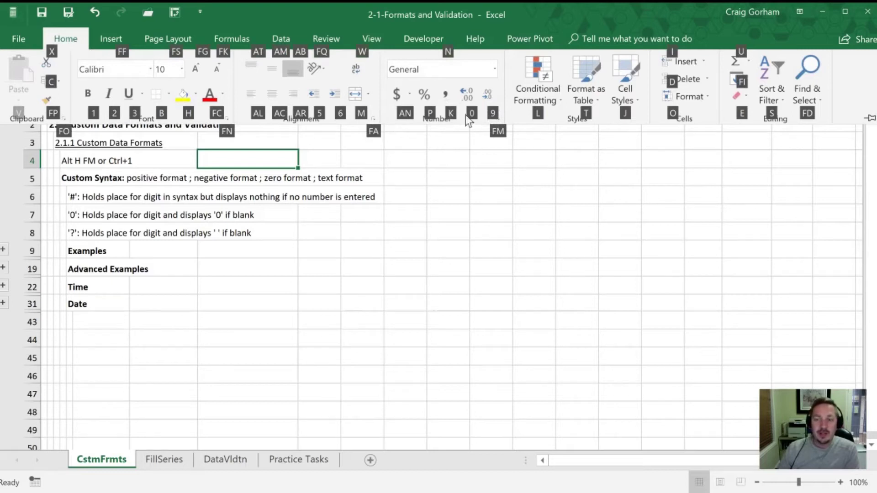
{"action": "left_click", "coordinate": [493, 71]}
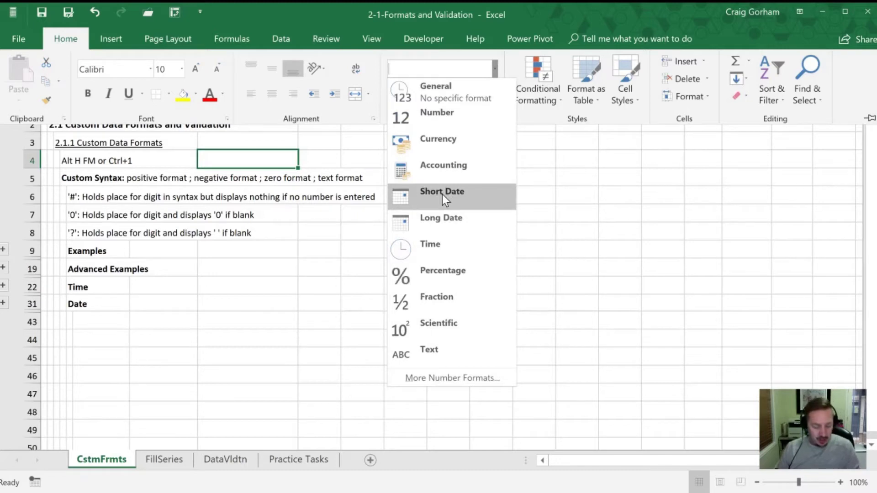
{"action": "key", "text": "Escape"}
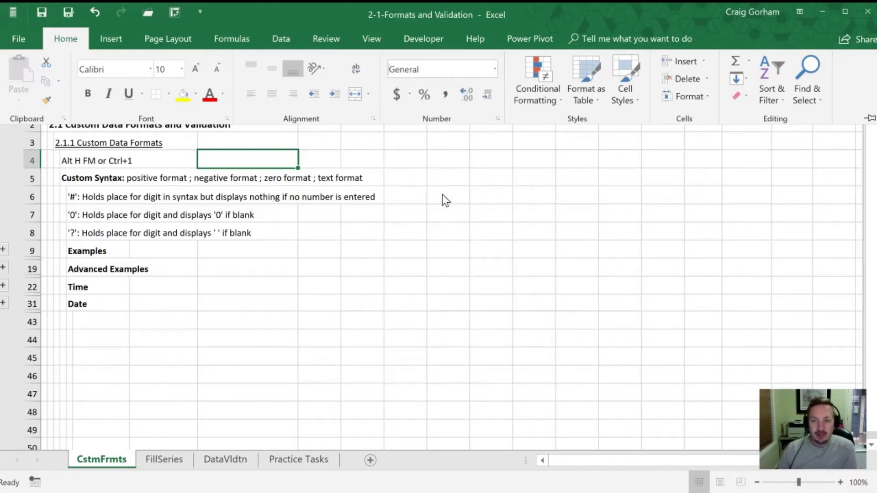
{"action": "left_click", "coordinate": [373, 155]}
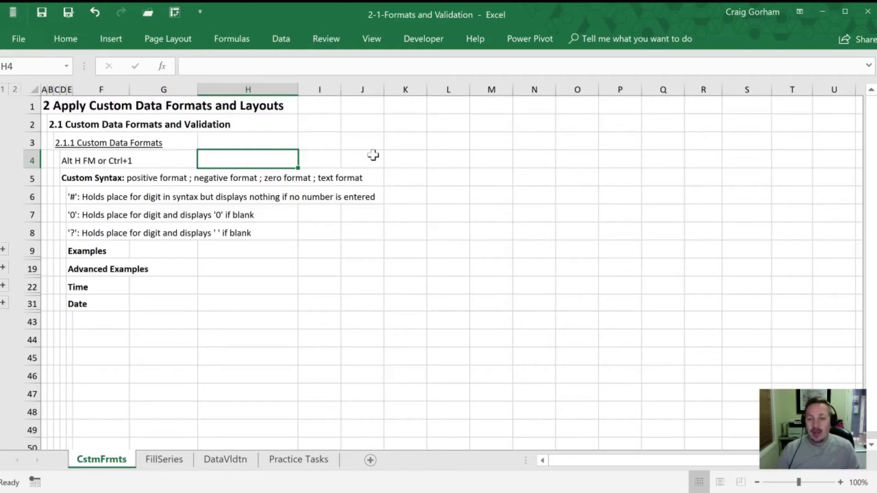
Examine the Custom number format codes in the Format Cells dialog for cell H4, leaving the cell's format as is
{"action": "key", "text": "ctrl+1"}
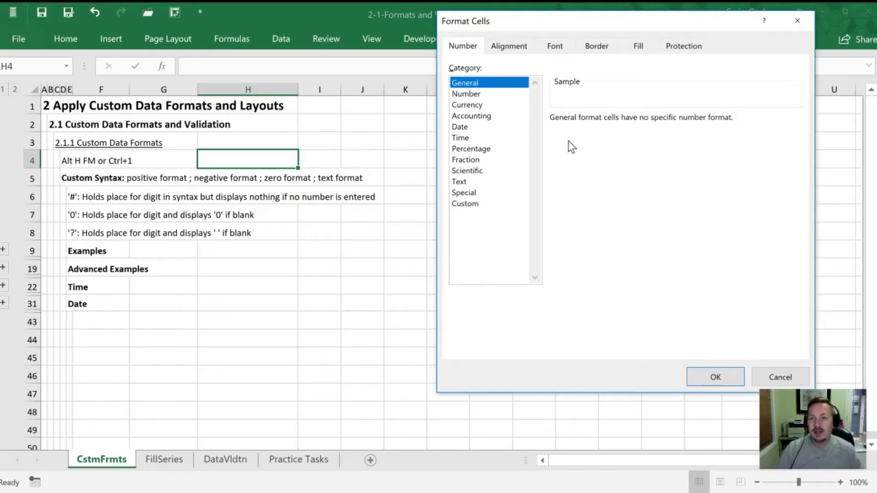
{"action": "key", "text": "Down"}
{"action": "key", "text": "Down"}
{"action": "key", "text": "End"}
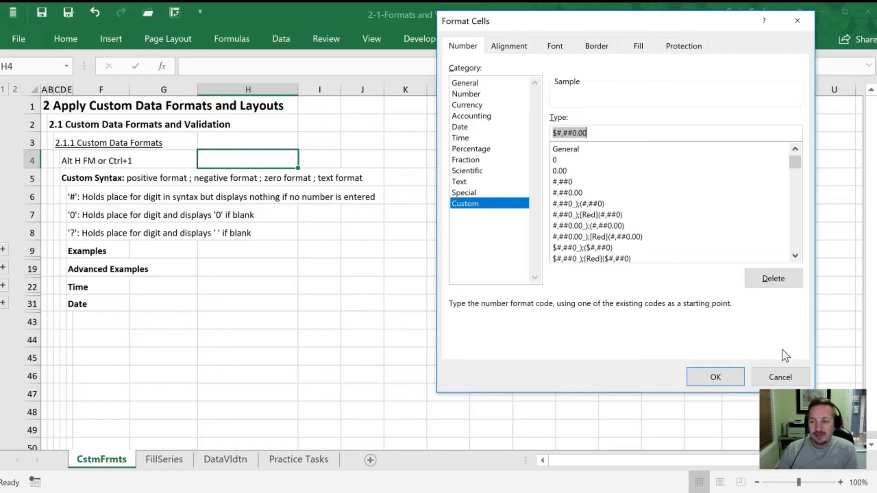
{"action": "left_click", "coordinate": [780, 378]}
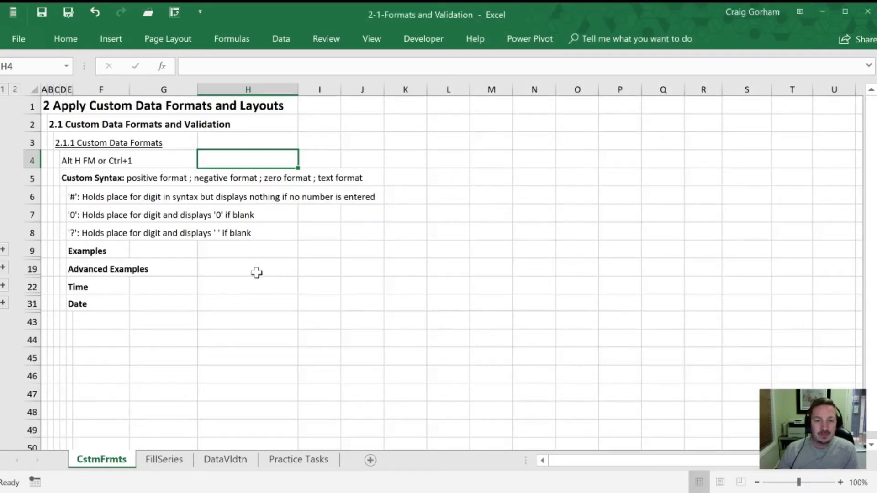
Read the custom syntax notes in rows 5 to 8, covering the format sections and the #, 0 and ? placeholders
{"action": "left_click", "coordinate": [130, 179]}
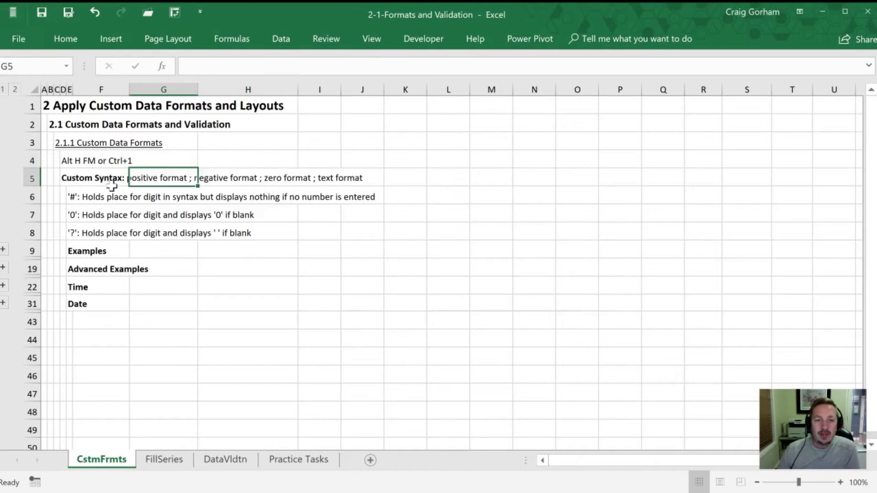
{"action": "left_click", "coordinate": [66, 179]}
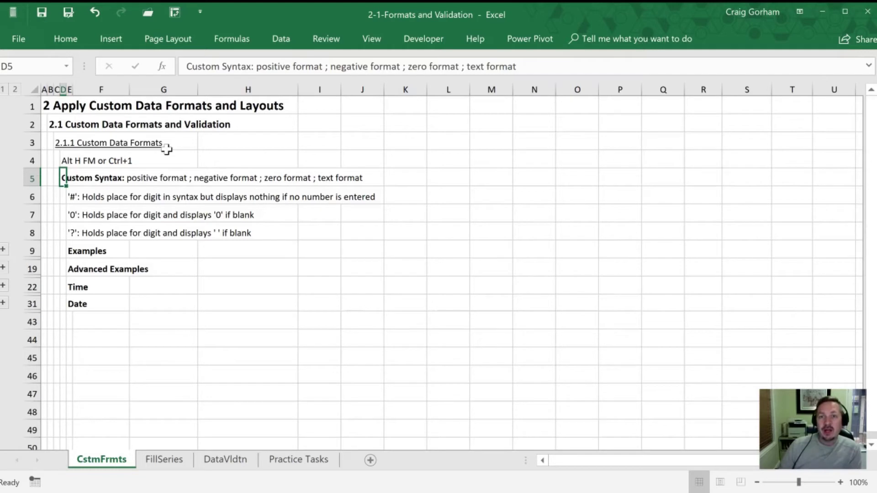
{"action": "left_click", "coordinate": [71, 193]}
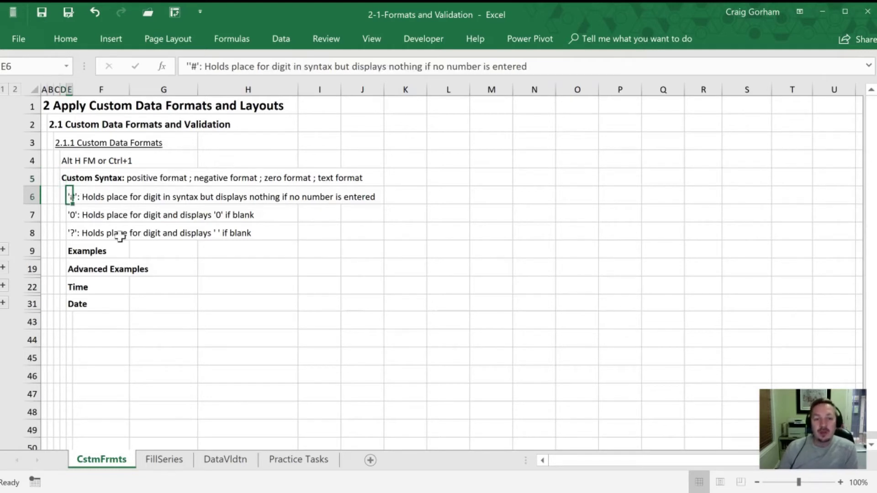
{"action": "left_click", "coordinate": [232, 303]}
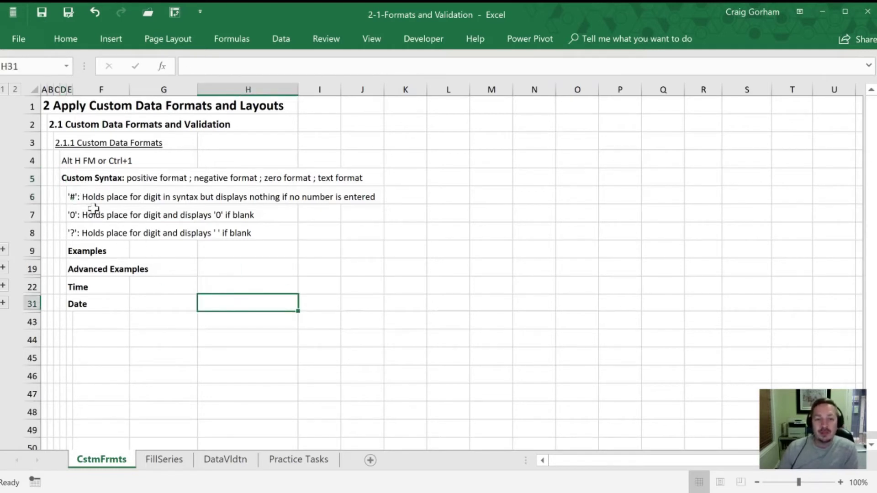
{"action": "left_click", "coordinate": [34, 197]}
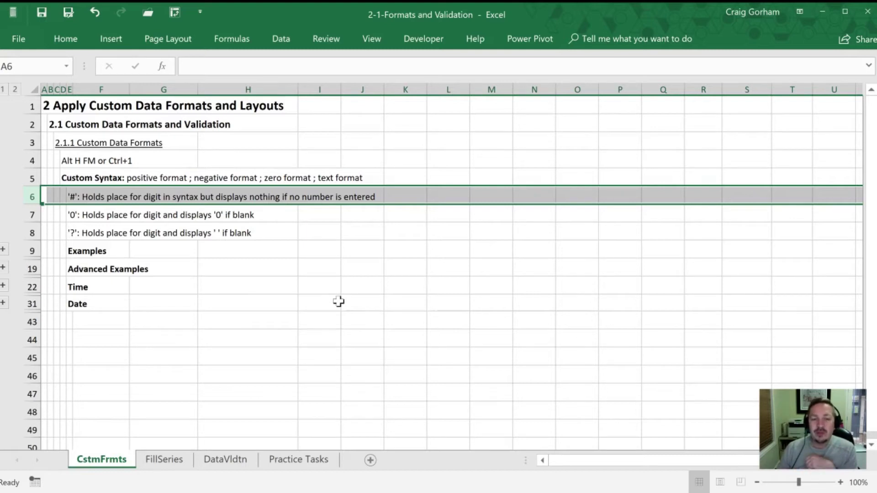
{"action": "left_click", "coordinate": [31, 215]}
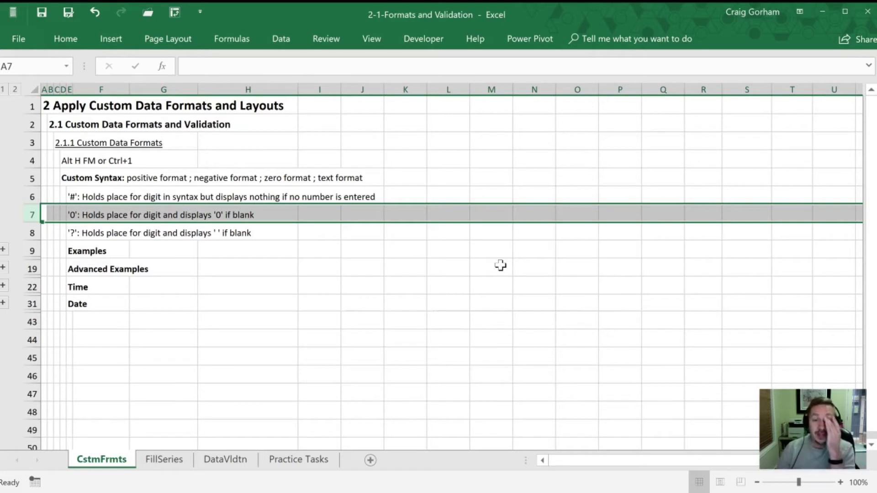
Expand the collapsed group of rows under the Examples heading in row 9
{"action": "left_click", "coordinate": [65, 249]}
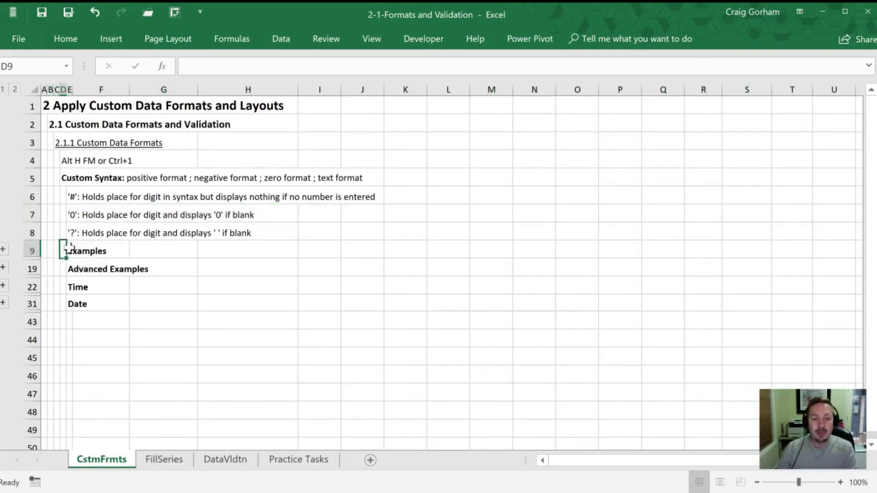
{"action": "key", "text": "alt+a"}
{"action": "key", "text": "j"}
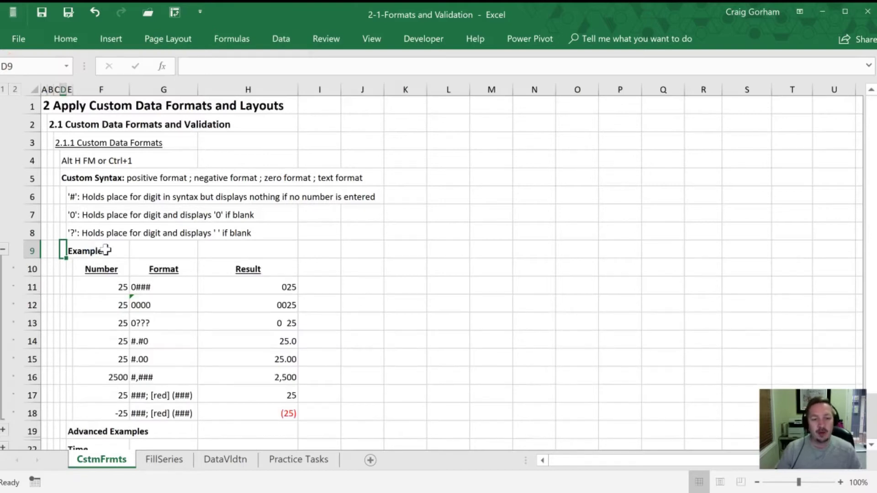
{"action": "scroll", "coordinate": [106, 250], "scroll_direction": "down", "scroll_amount": 2}
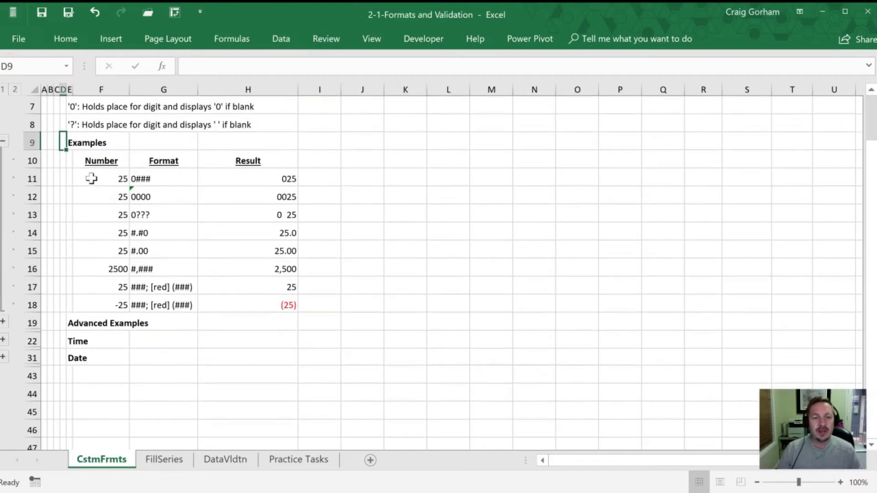
Review the Number, Format and Result columns of the Examples table, rows 11 to 18
{"action": "left_click", "coordinate": [92, 179]}
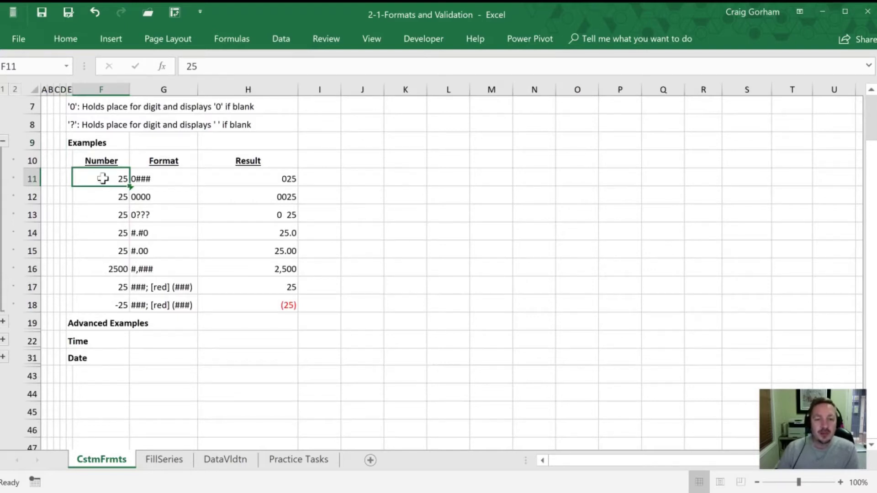
{"action": "left_click_drag", "start_coordinate": [102, 177], "coordinate": [103, 305]}
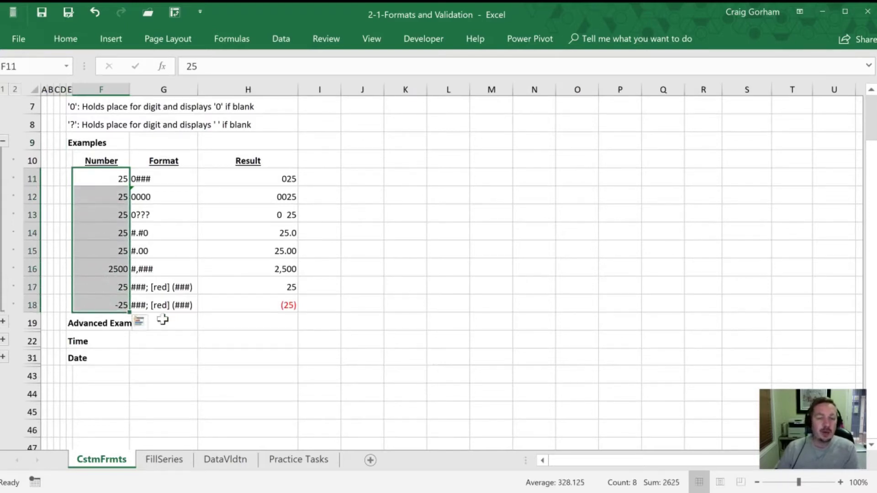
{"action": "left_click_drag", "start_coordinate": [146, 178], "coordinate": [150, 301]}
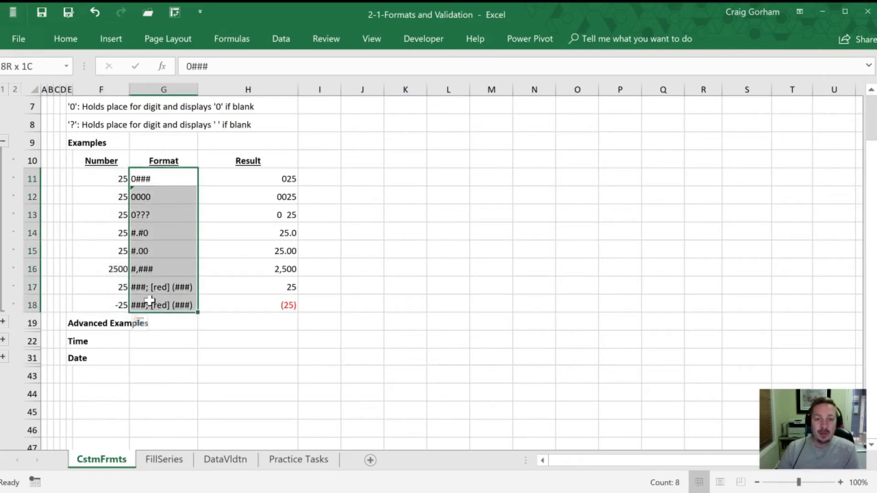
{"action": "left_click_drag", "start_coordinate": [227, 180], "coordinate": [236, 301]}
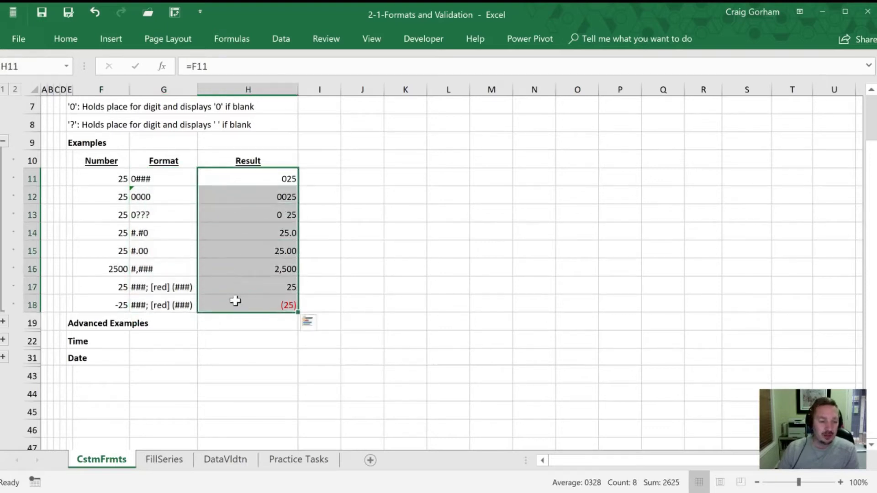
{"action": "left_click", "coordinate": [334, 218]}
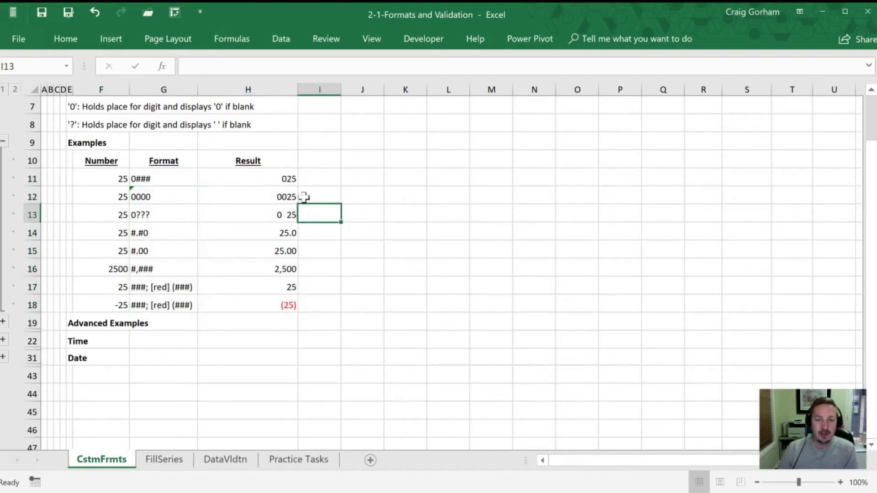
Inspect the custom number format code applied to result cell H11, then close the dialog without changes
{"action": "left_click", "coordinate": [235, 180]}
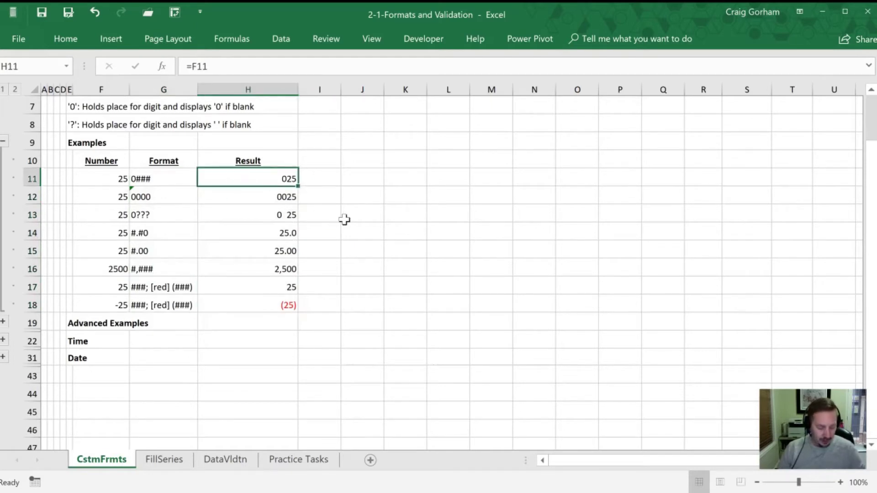
{"action": "key", "text": "ctrl+1"}
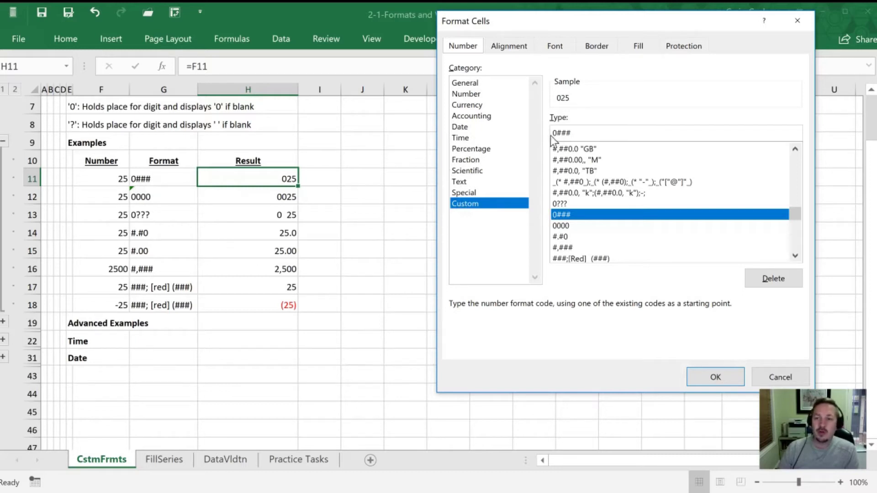
{"action": "left_click_drag", "start_coordinate": [571, 133], "coordinate": [553, 133]}
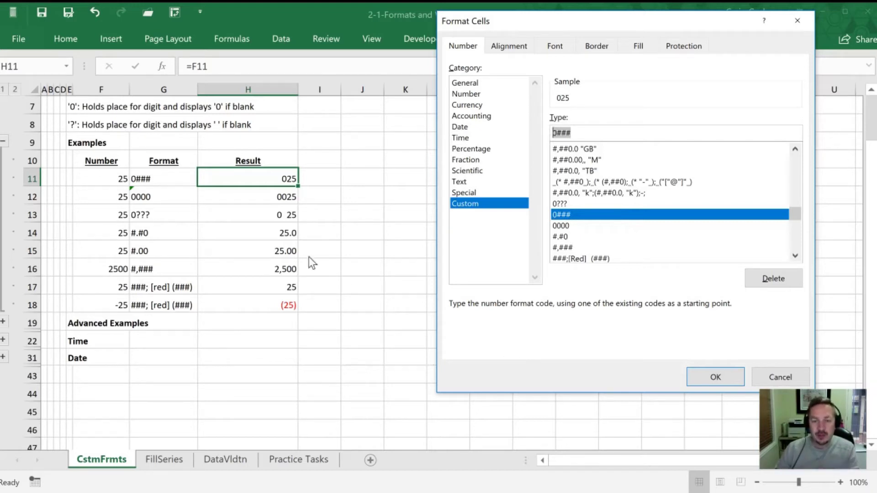
{"action": "left_click", "coordinate": [768, 377]}
Compare the number and format code in row 11 with the placeholder notes in rows 6 and 7
{"action": "left_click", "coordinate": [82, 178]}
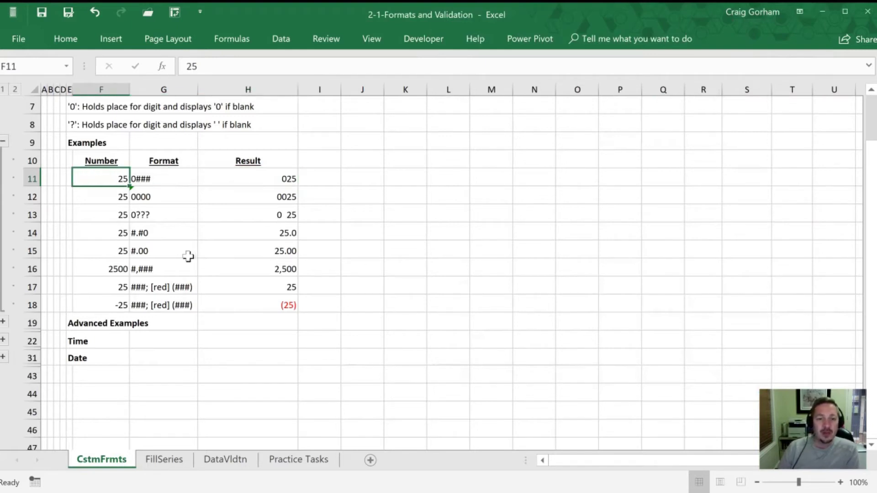
{"action": "left_click", "coordinate": [160, 178]}
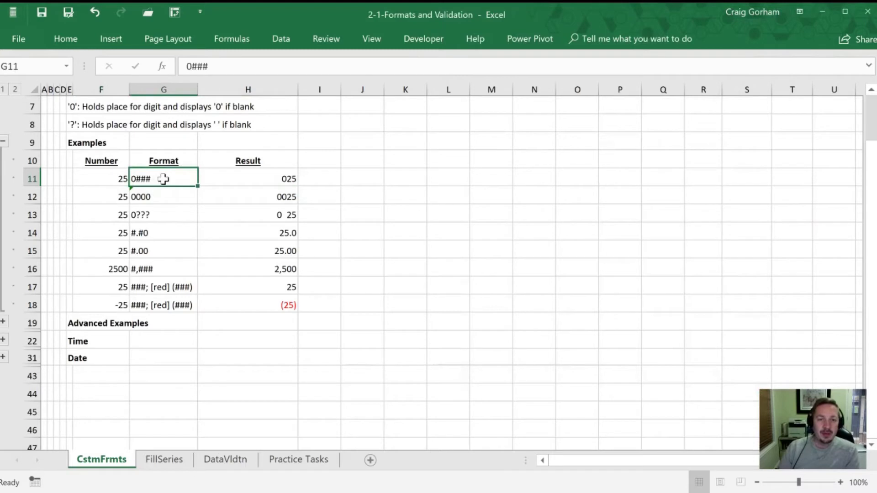
{"action": "scroll", "coordinate": [161, 178], "scroll_direction": "up", "scroll_amount": 1}
{"action": "left_click", "coordinate": [83, 153]}
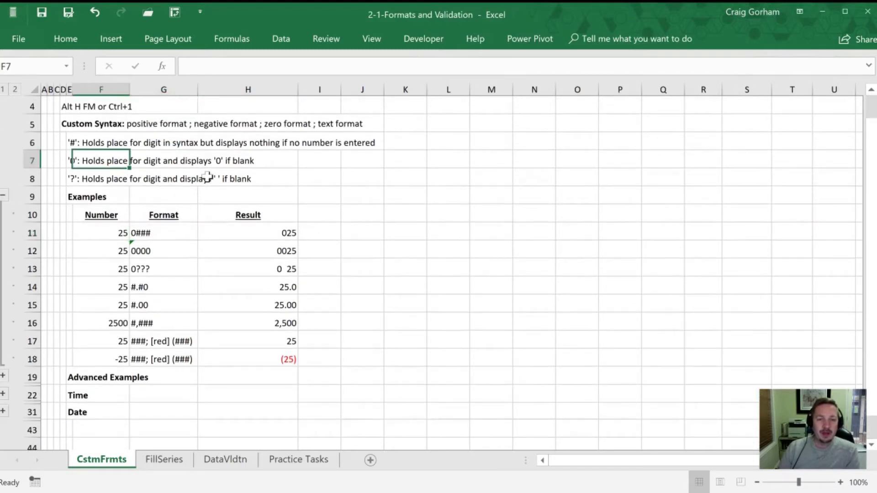
{"action": "left_click", "coordinate": [43, 149]}
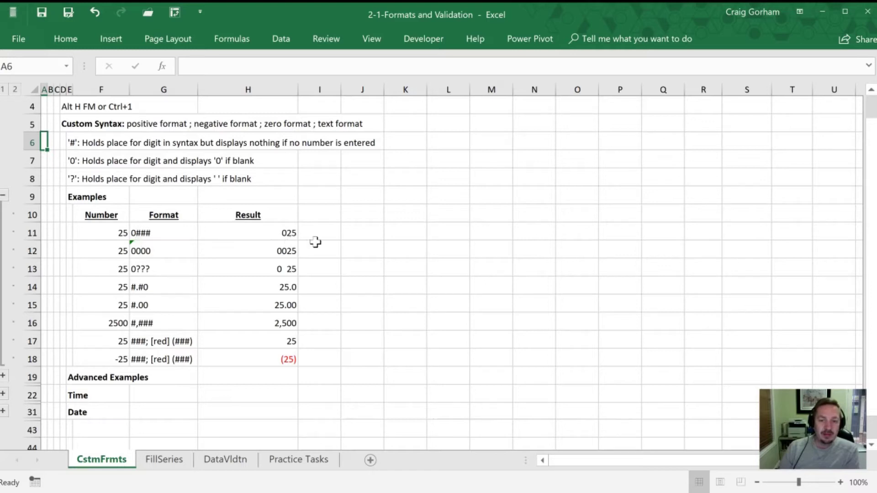
Test the 0### format by entering 250 and then 2 as the number in F11
{"action": "left_click", "coordinate": [104, 225]}
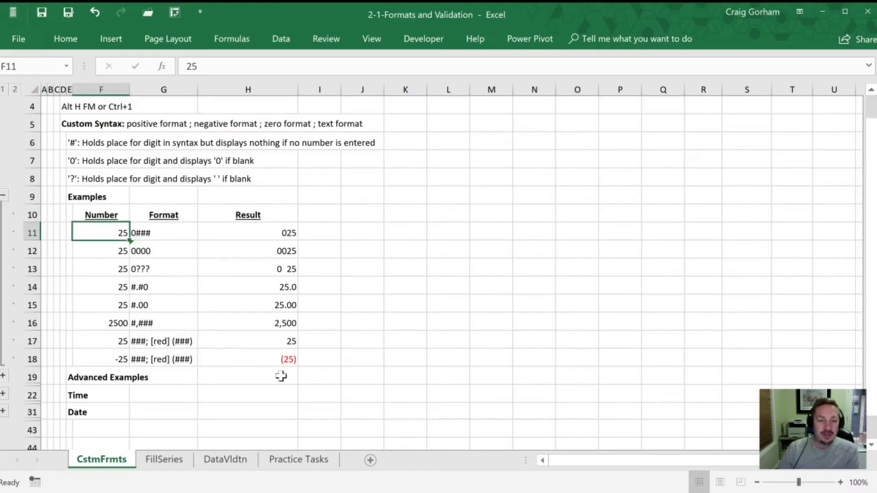
{"action": "type", "text": "250"}
{"action": "key", "text": "Return"}
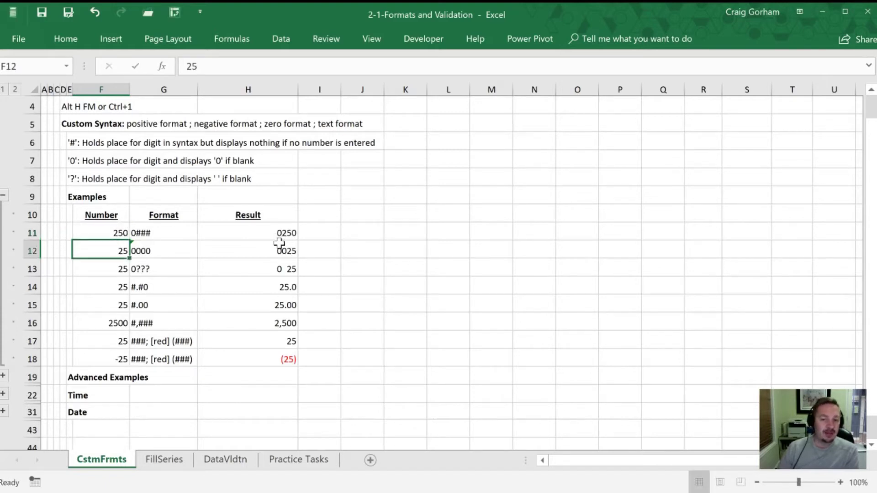
{"action": "left_click", "coordinate": [119, 234]}
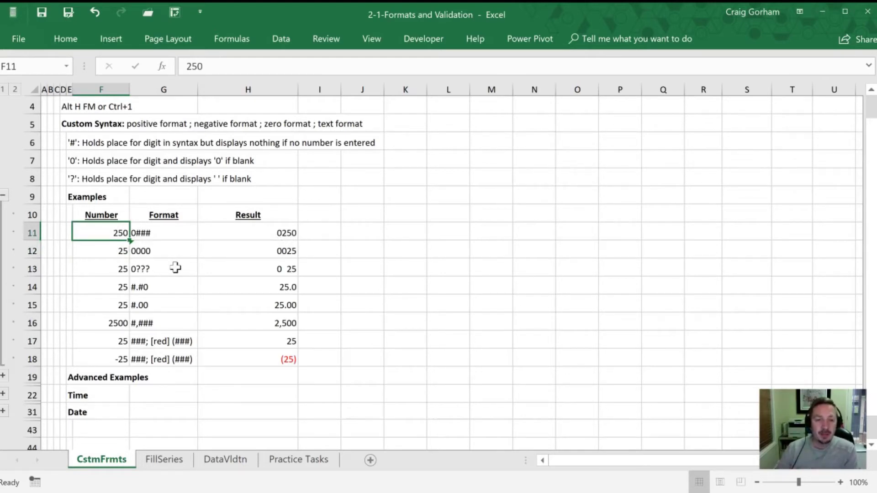
{"action": "type", "text": "2"}
{"action": "key", "text": "Return"}
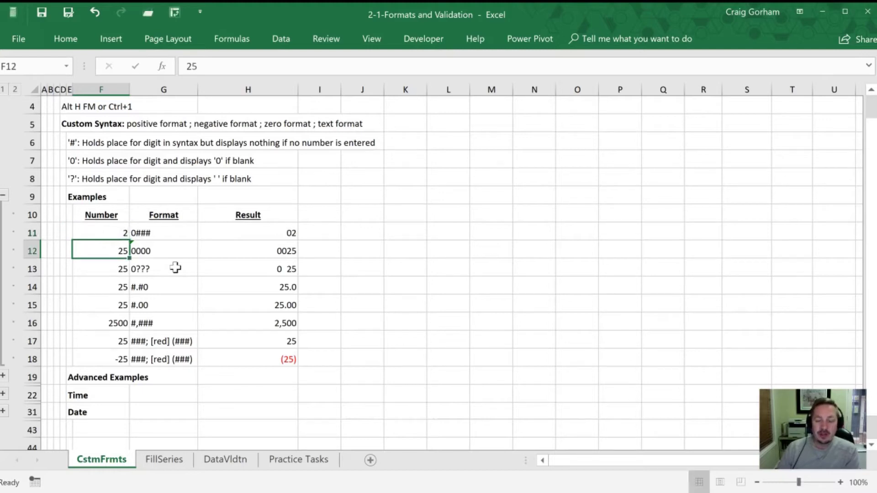
Test the 0### format further by entering 25, 250 and 2500 in turn as the number in F11
{"action": "key", "text": "Up"}
{"action": "type", "text": "25"}
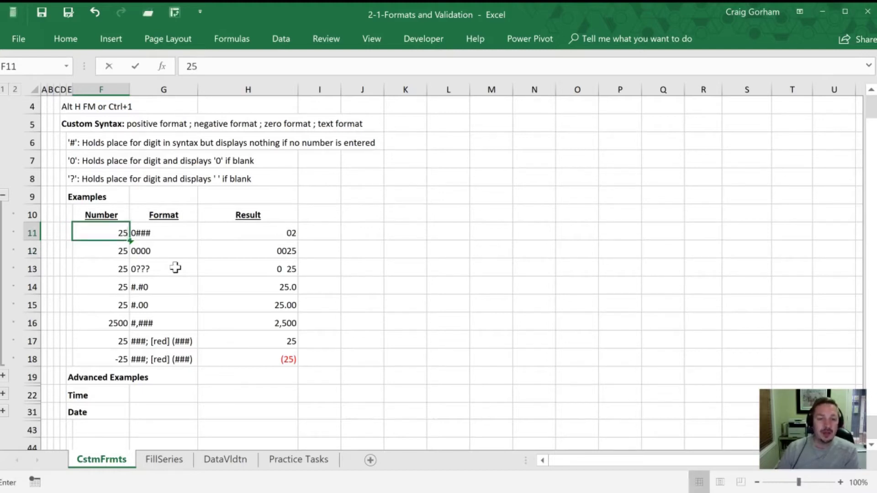
{"action": "key", "text": "Return"}
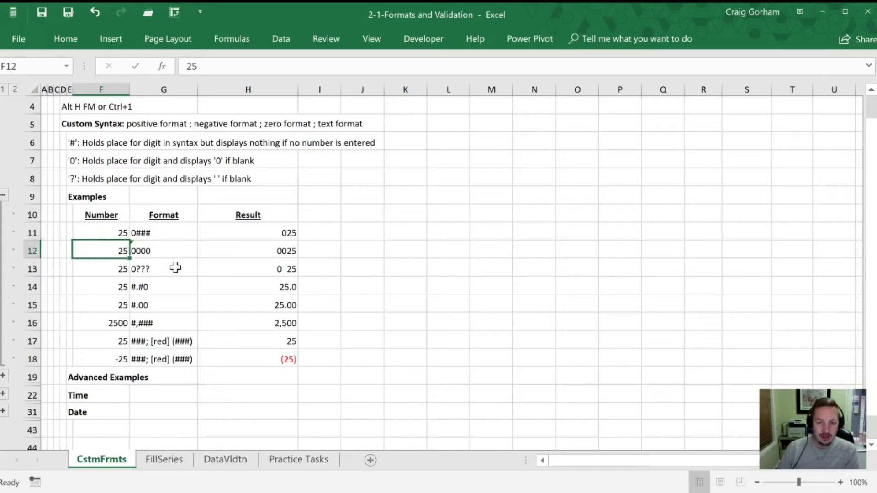
{"action": "key", "text": "Up"}
{"action": "type", "text": "250"}
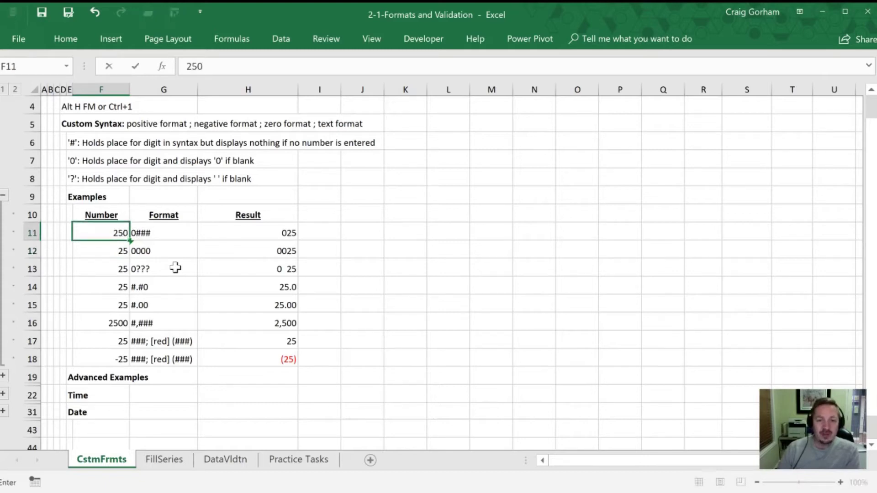
{"action": "key", "text": "Return"}
{"action": "key", "text": "Up"}
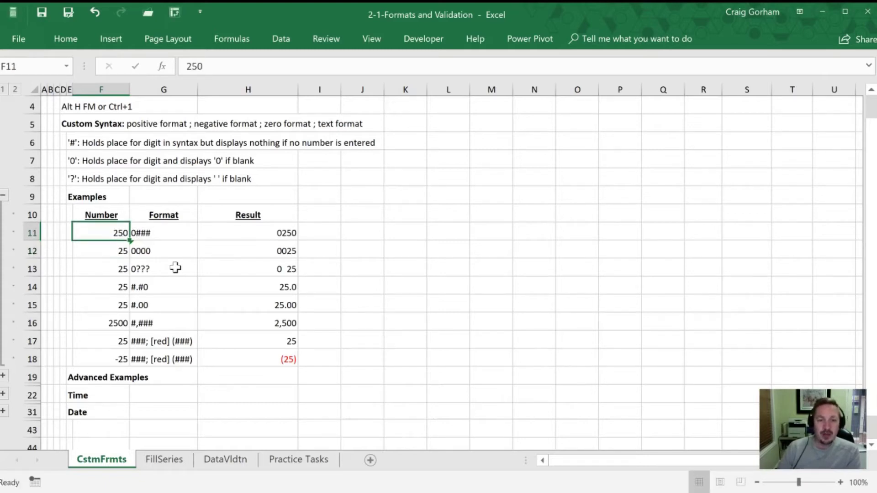
{"action": "type", "text": "2500"}
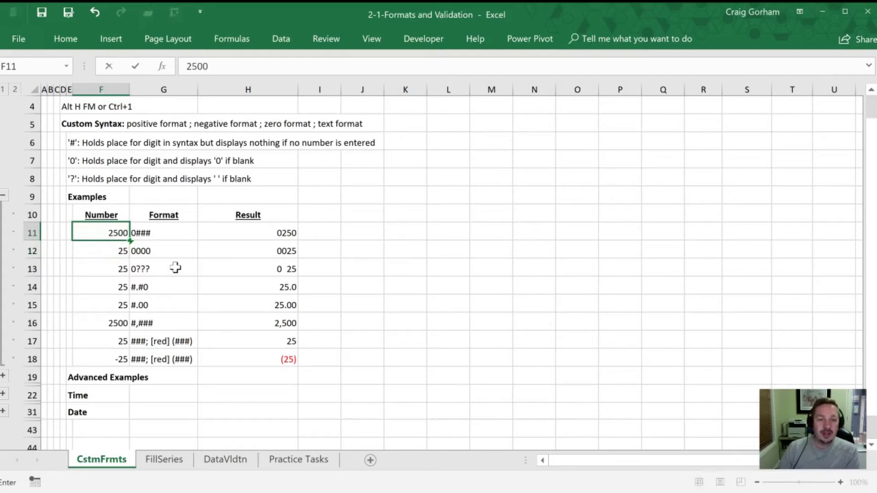
{"action": "key", "text": "Return"}
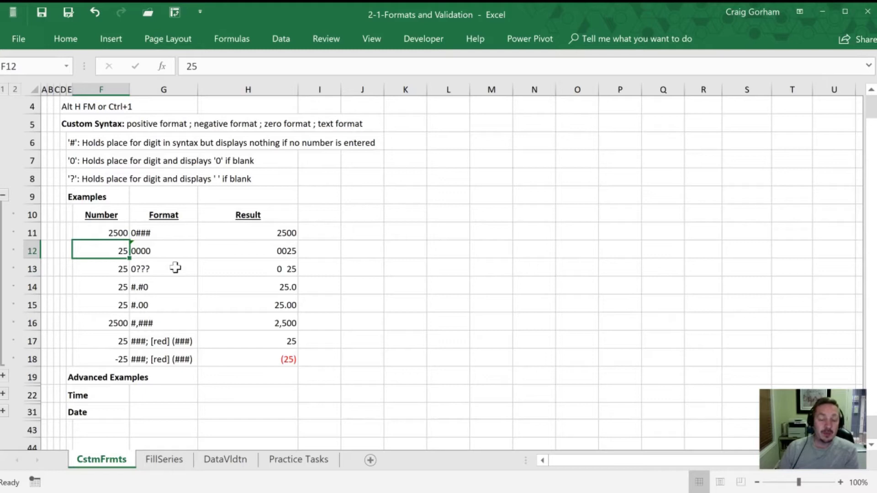
Set the number in F11 back to 25
{"action": "key", "text": "Up"}
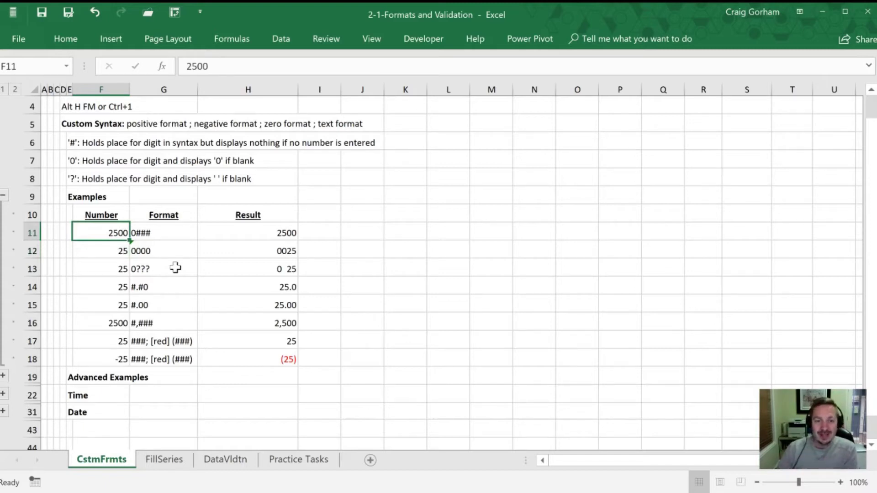
{"action": "key", "text": "F2"}
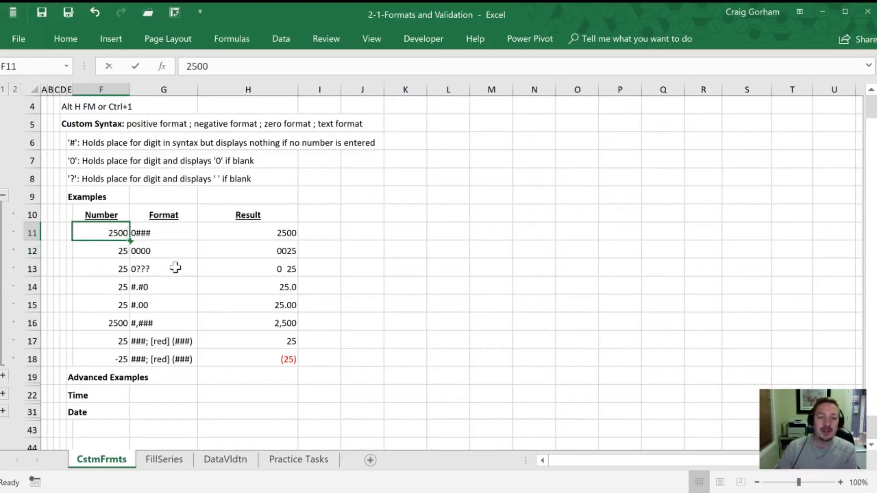
{"action": "key", "text": "BackSpace"}
{"action": "key", "text": "BackSpace"}
{"action": "key", "text": "Return"}
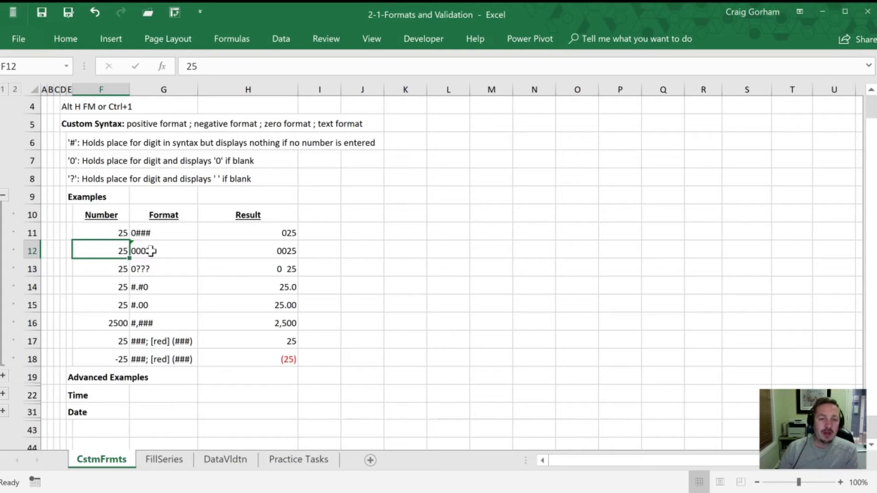
Test the 0000 format in row 12 by clearing the number in F12 and entering 2
{"action": "left_click", "coordinate": [257, 243]}
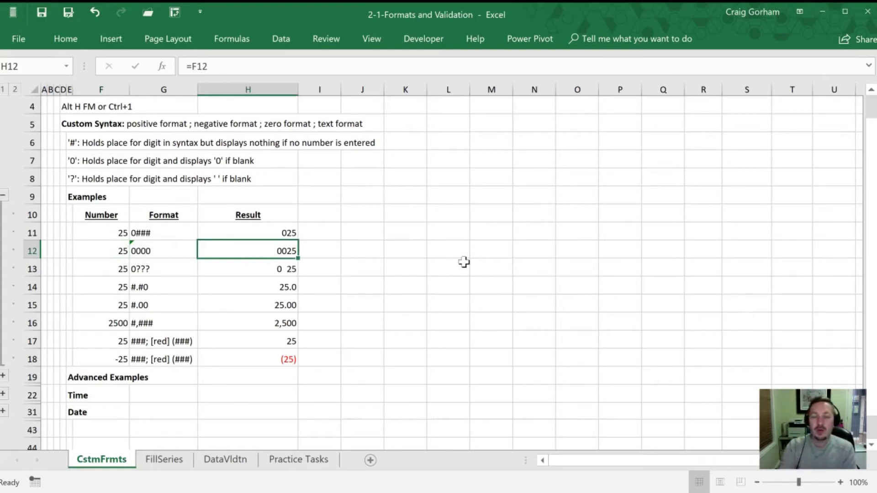
{"action": "left_click", "coordinate": [108, 251]}
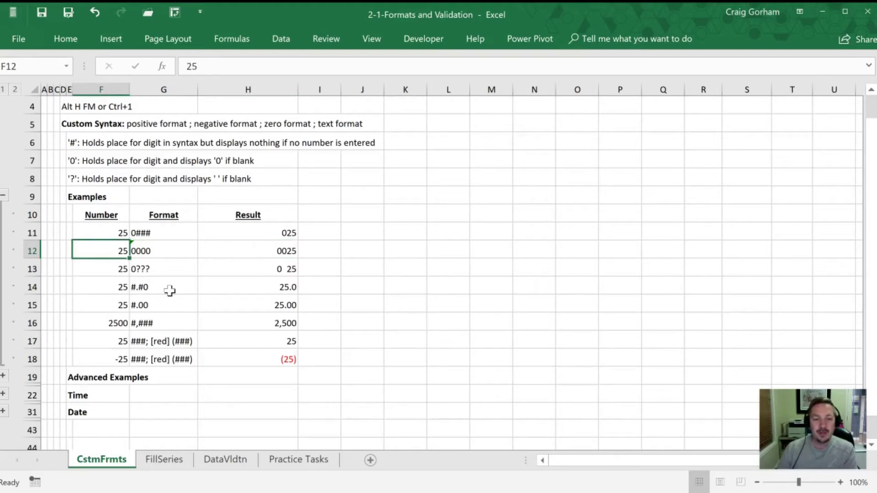
{"action": "key", "text": "Delete"}
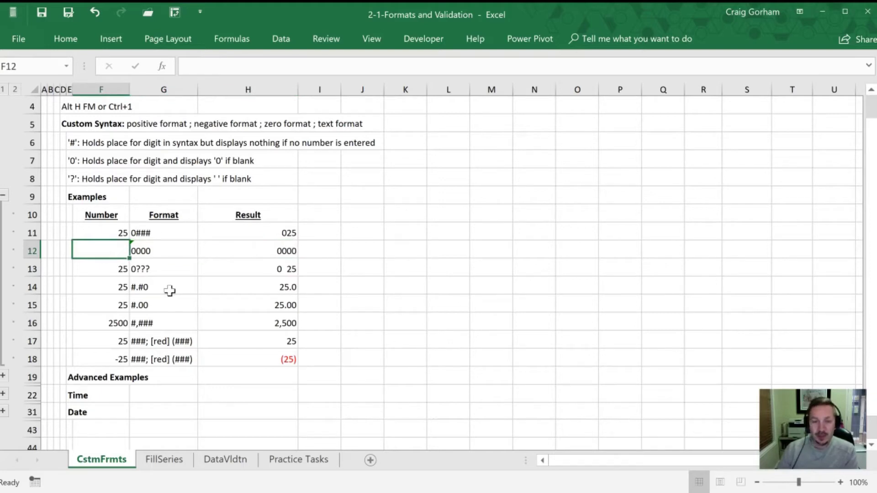
{"action": "type", "text": "2"}
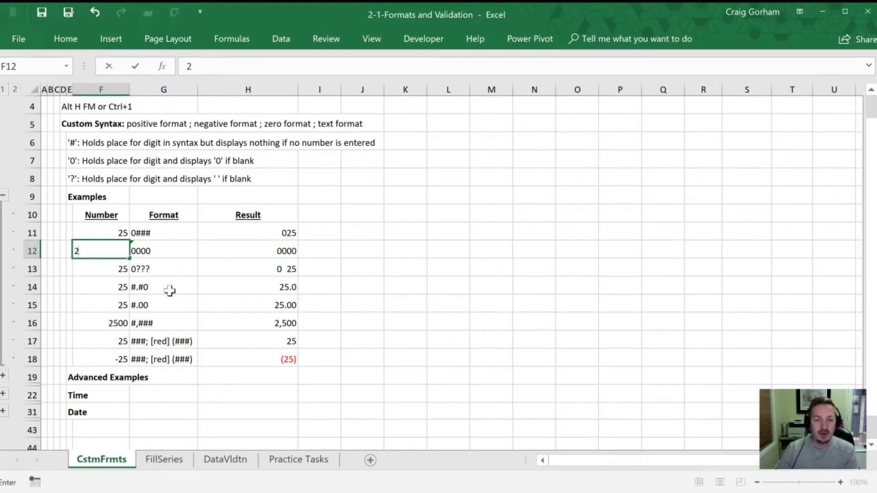
{"action": "key", "text": "Return"}
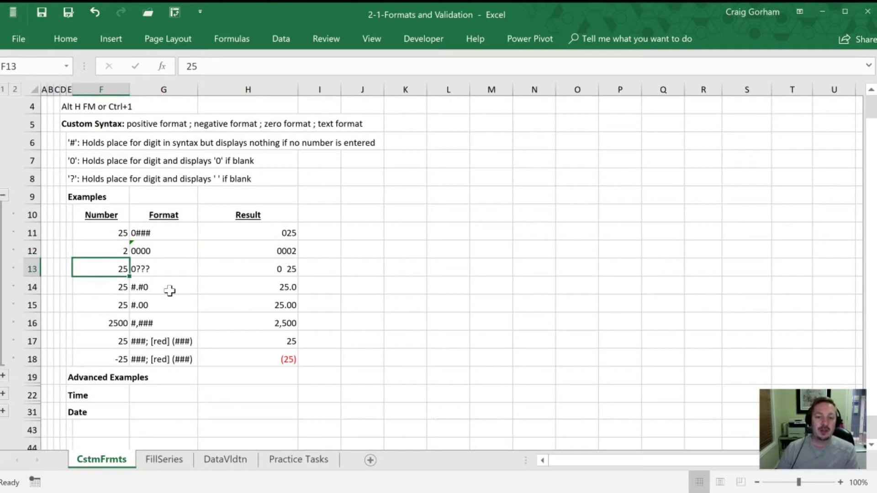
Try 25, 2550, 250 and 2500 in turn as the number in F12 for the 0000 format
{"action": "key", "text": "Up"}
{"action": "type", "text": "25"}
{"action": "key", "text": "Return"}
{"action": "key", "text": "Up"}
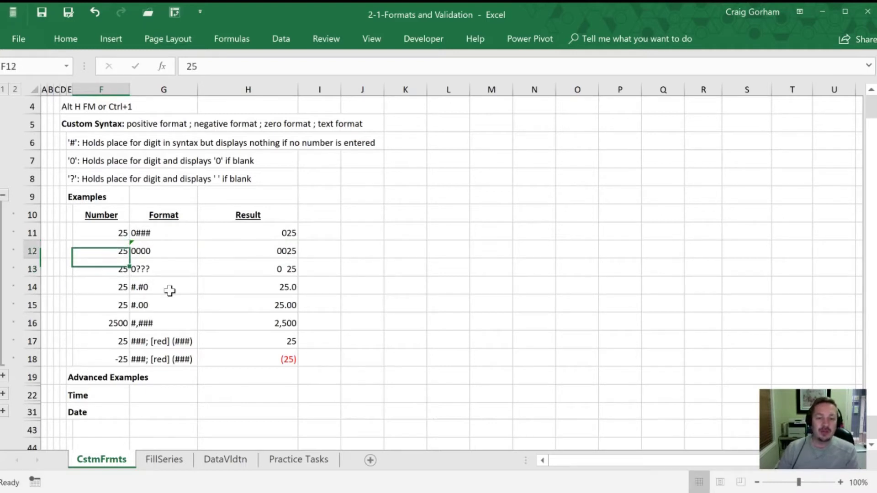
{"action": "type", "text": "2550"}
{"action": "key", "text": "Return"}
{"action": "key", "text": "Up"}
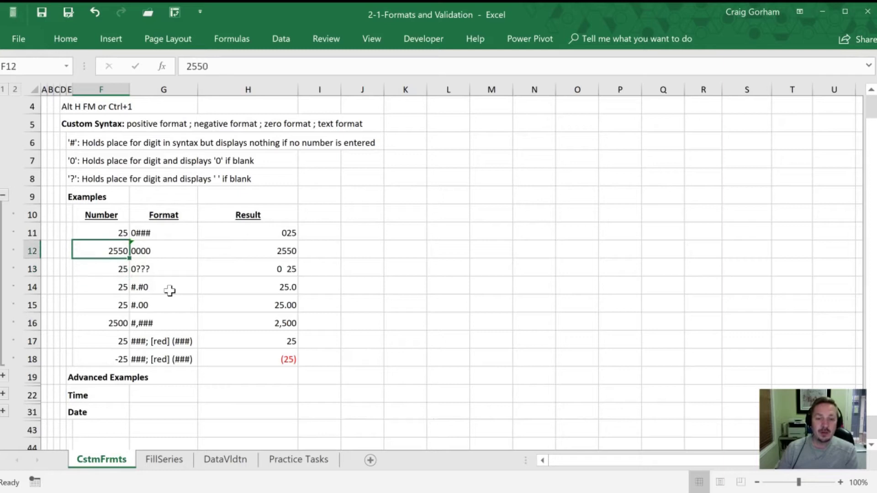
{"action": "type", "text": "250"}
{"action": "key", "text": "Return"}
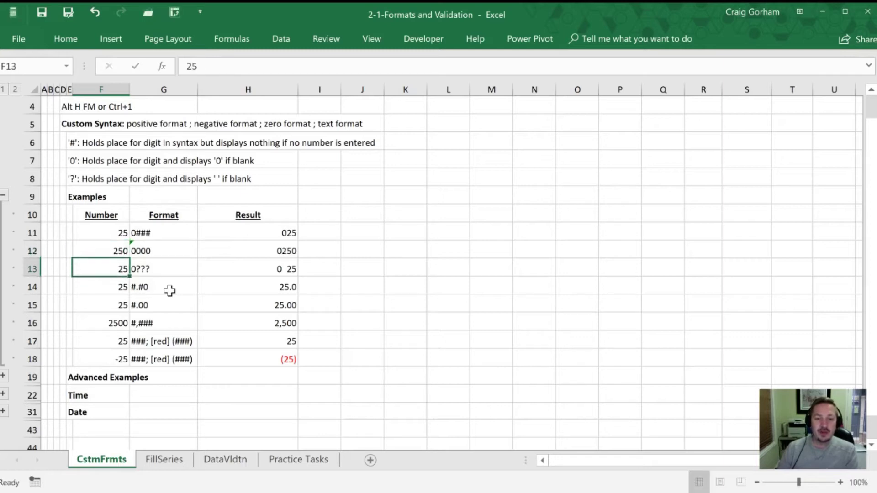
{"action": "key", "text": "Up"}
{"action": "type", "text": "2500"}
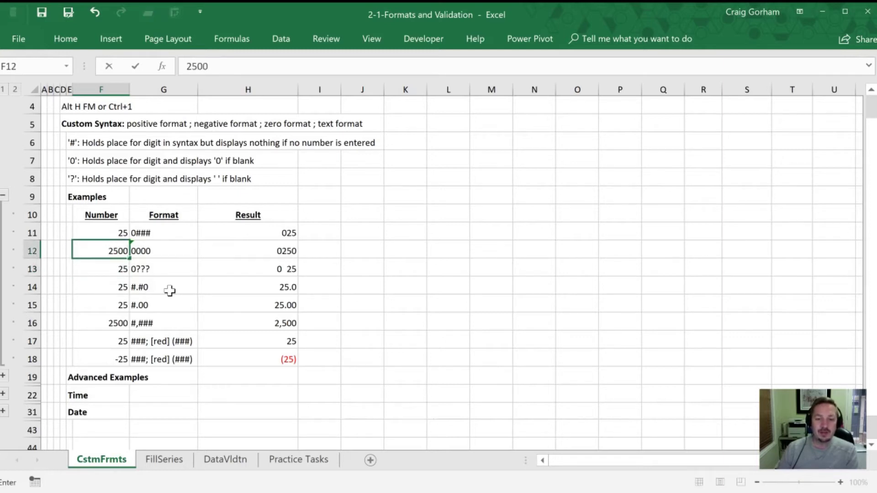
{"action": "key", "text": "Return"}
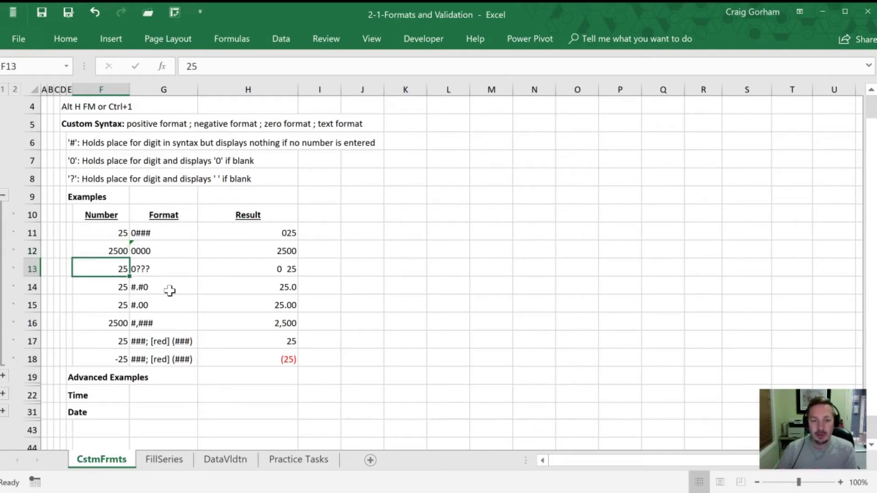
{"action": "key", "text": "Up"}
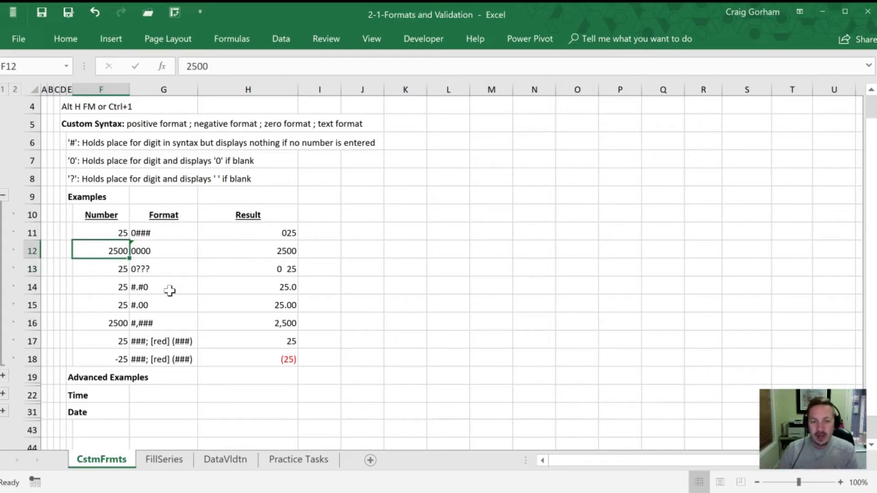
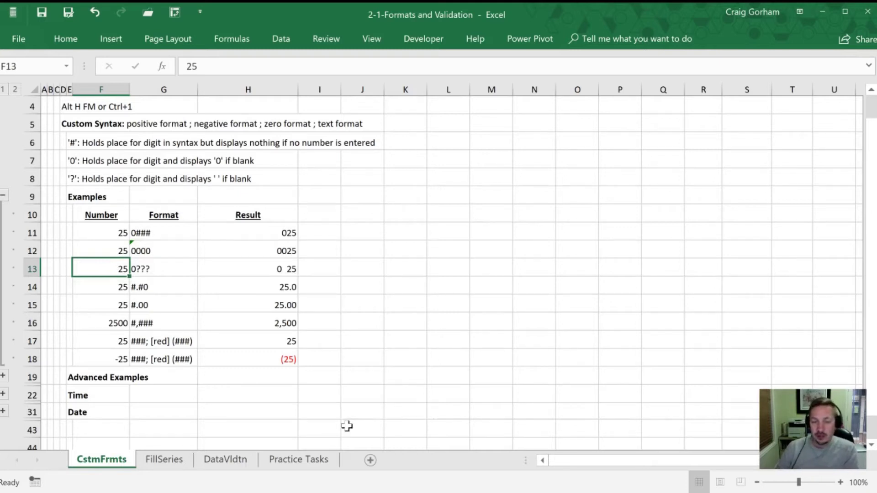
Test the 0??? format in row 13 by entering 2 in F13 and clearing the cell
{"action": "type", "text": "2"}
{"action": "key", "text": "Return"}
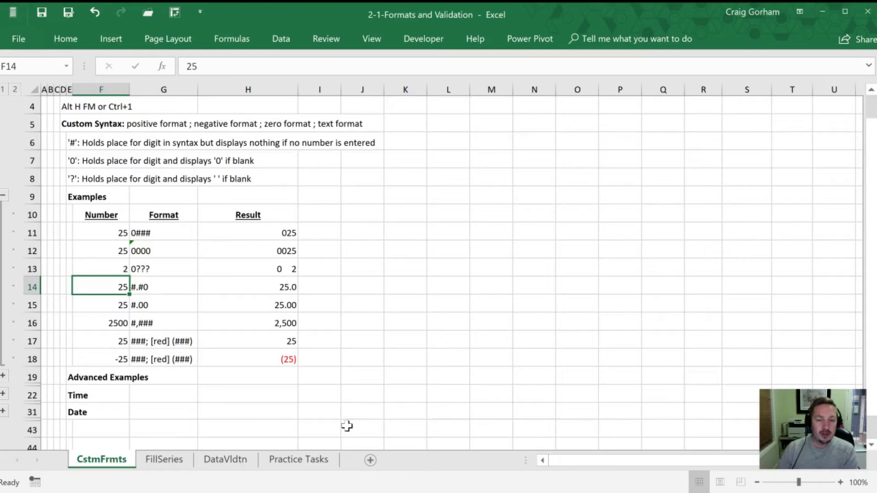
{"action": "key", "text": "Up"}
{"action": "key", "text": "Delete"}
{"action": "key", "text": "Return"}
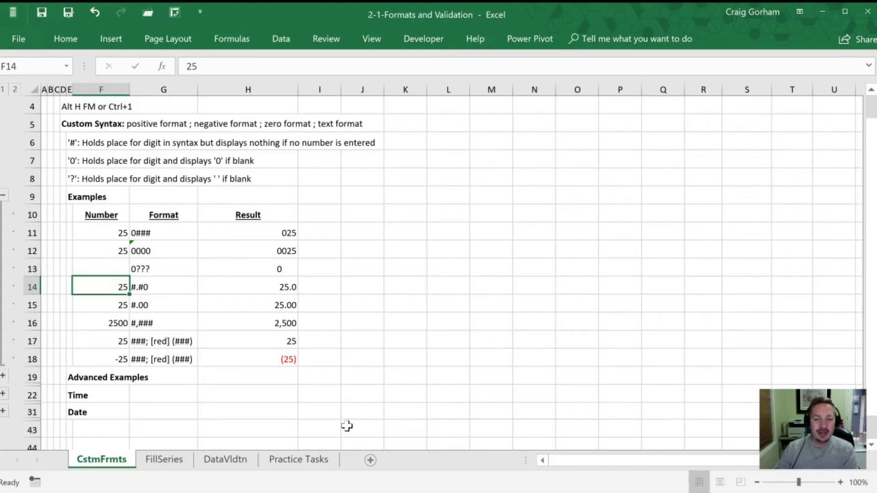
Enter 2 in the emptied cell F13, then extend the number to 25 to compare the 0??? results
{"action": "key", "text": "Up"}
{"action": "type", "text": "2"}
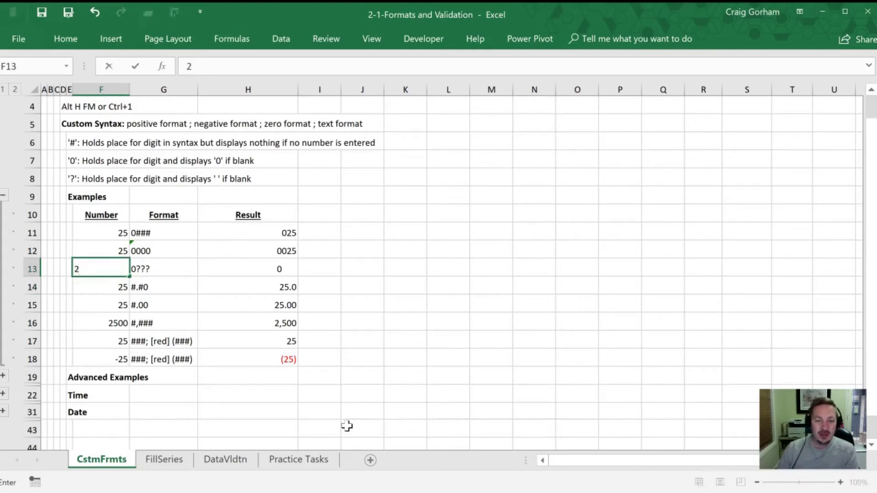
{"action": "key", "text": "Return"}
{"action": "key", "text": "Up"}
{"action": "key", "text": "F2"}
{"action": "type", "text": "5"}
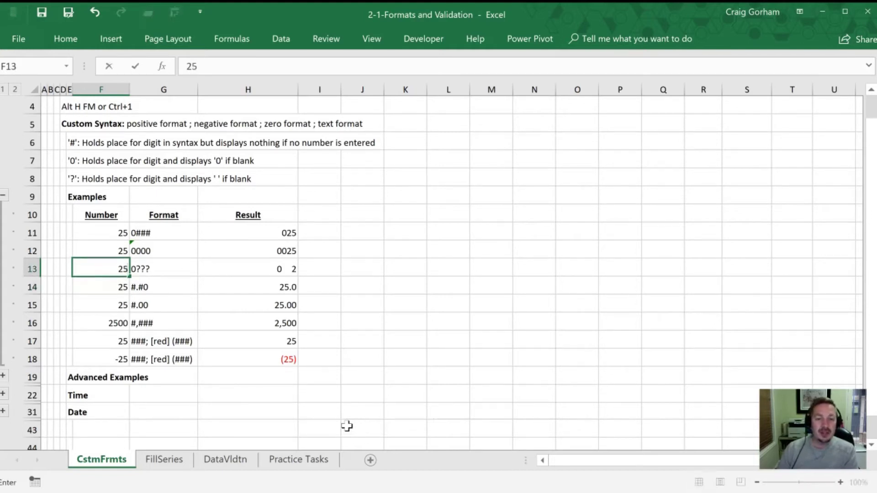
{"action": "key", "text": "Return"}
{"action": "key", "text": "Up"}
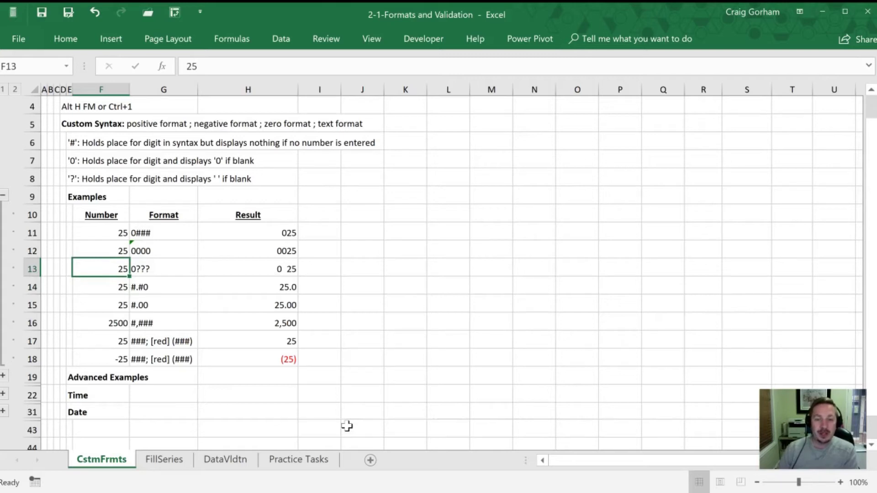
Test the 0??? format with three and four digits by entering 250 and then 2500 in F13
{"action": "key", "text": "F2"}
{"action": "type", "text": "0"}
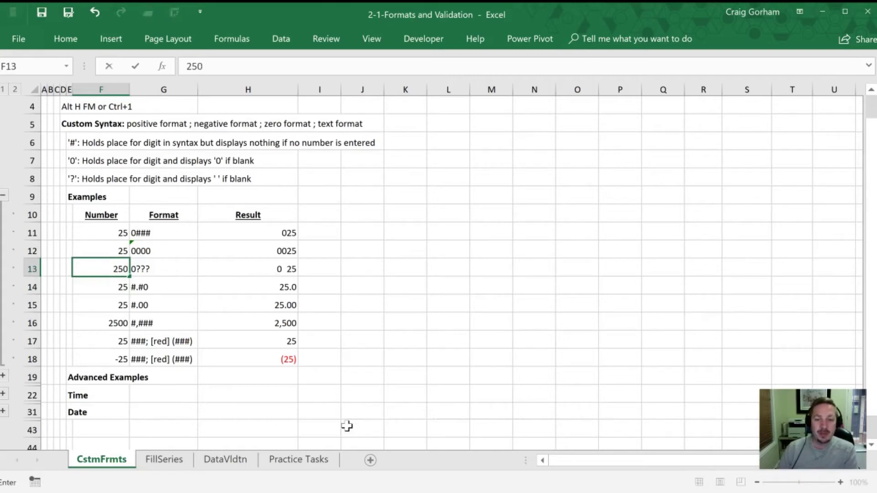
{"action": "key", "text": "Return"}
{"action": "key", "text": "Up"}
{"action": "key", "text": "Right"}
{"action": "key", "text": "Left"}
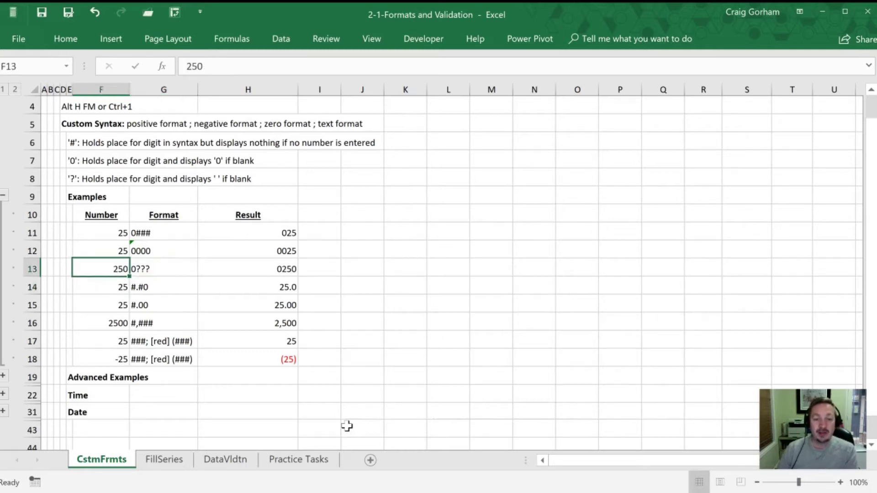
{"action": "type", "text": "2500"}
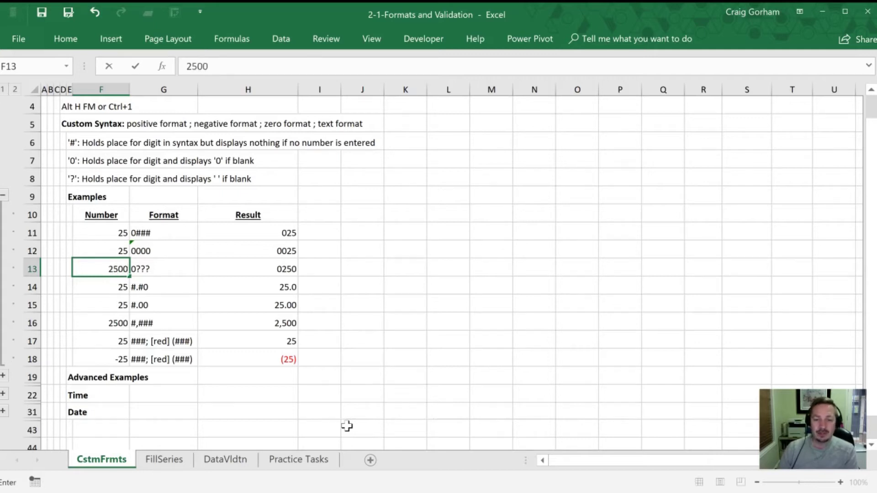
{"action": "key", "text": "Return"}
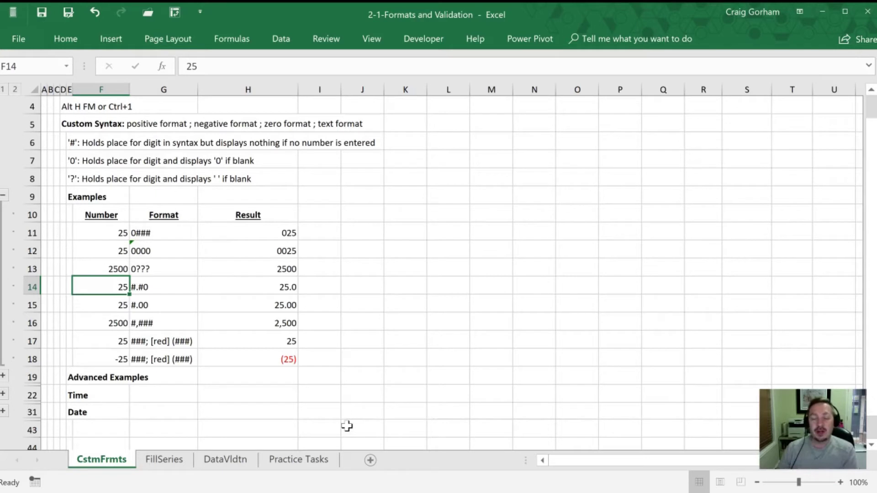
Restore the number in F13 to 25
{"action": "left_click", "coordinate": [120, 271]}
{"action": "type", "text": "25"}
{"action": "key", "text": "Return"}
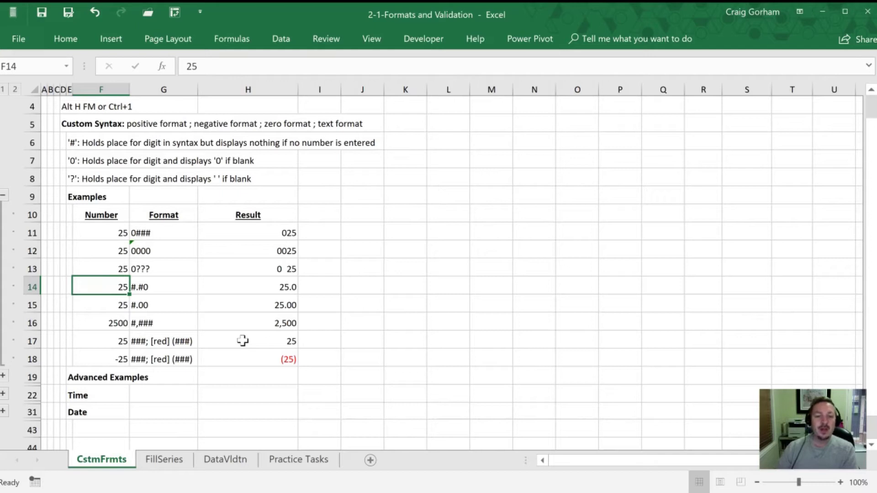
Examine the #.#0 example in row 14, comparing its number, format code and result cells
{"action": "left_click", "coordinate": [31, 287]}
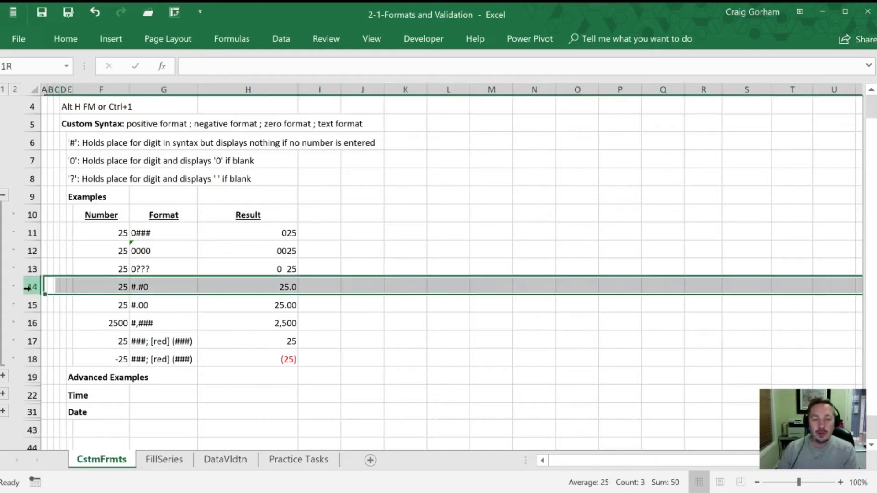
{"action": "left_click", "coordinate": [128, 289]}
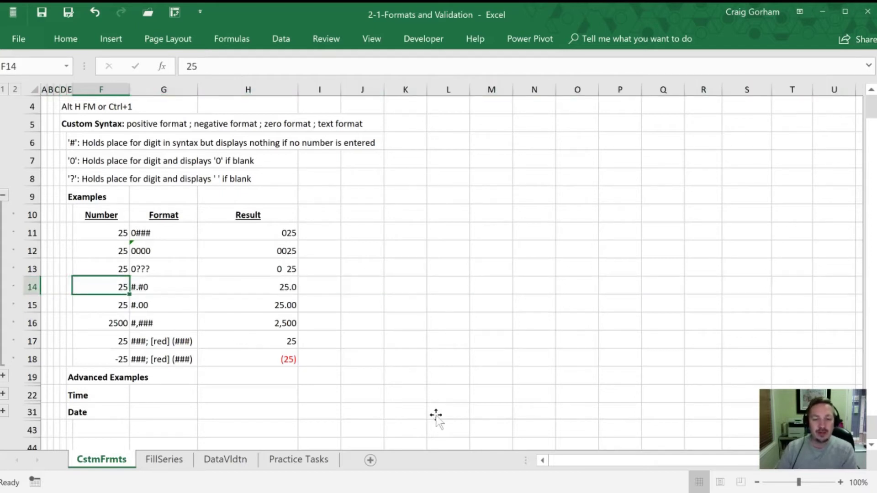
{"action": "left_click", "coordinate": [149, 291]}
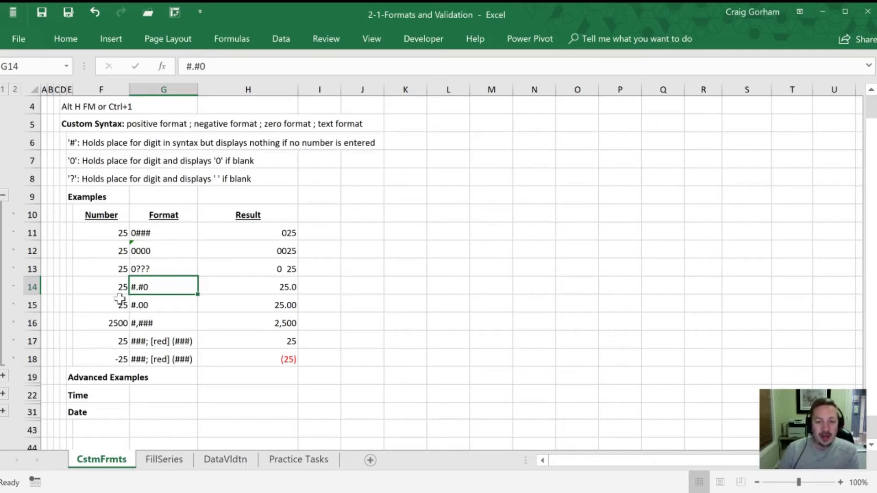
{"action": "left_click", "coordinate": [109, 289]}
{"action": "left_click", "coordinate": [262, 282]}
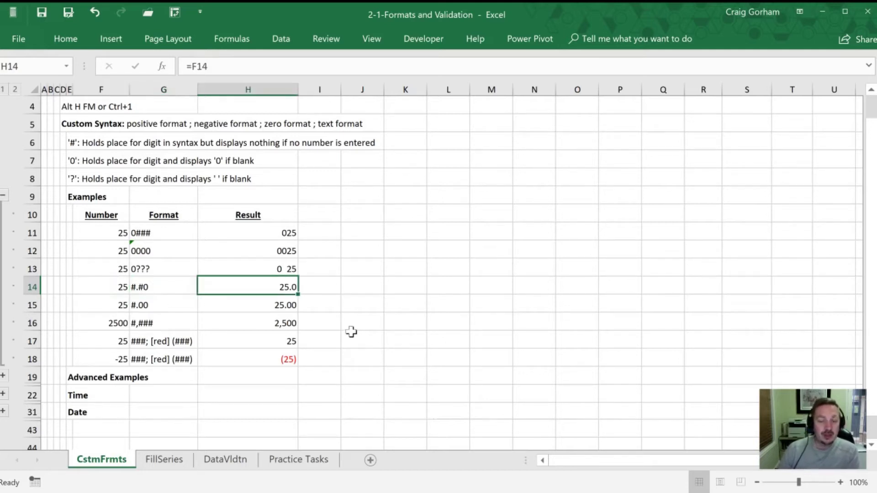
Test the #.#0 format with decimals by entering 25.1 and then 25.11 in F14
{"action": "left_click", "coordinate": [112, 290]}
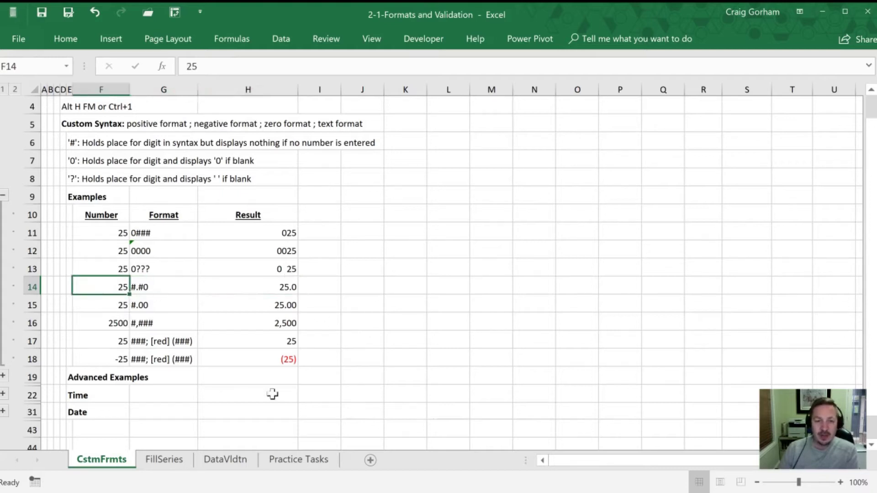
{"action": "type", "text": "25.1"}
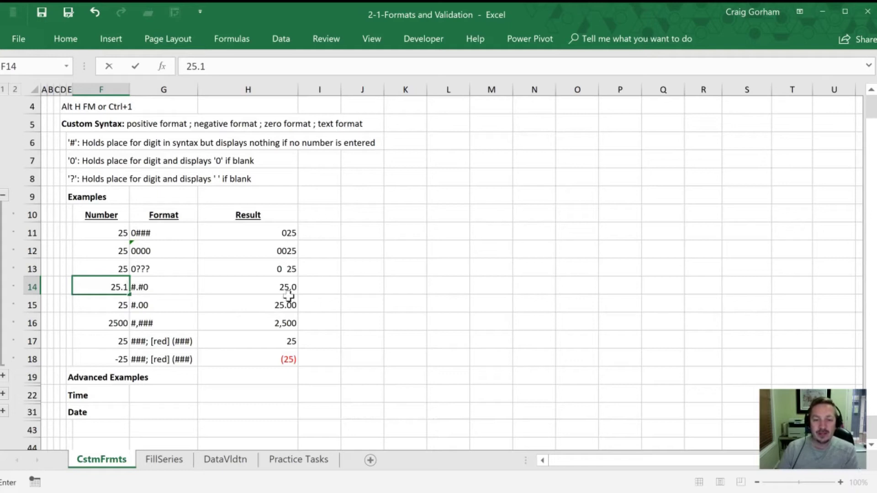
{"action": "key", "text": "Return"}
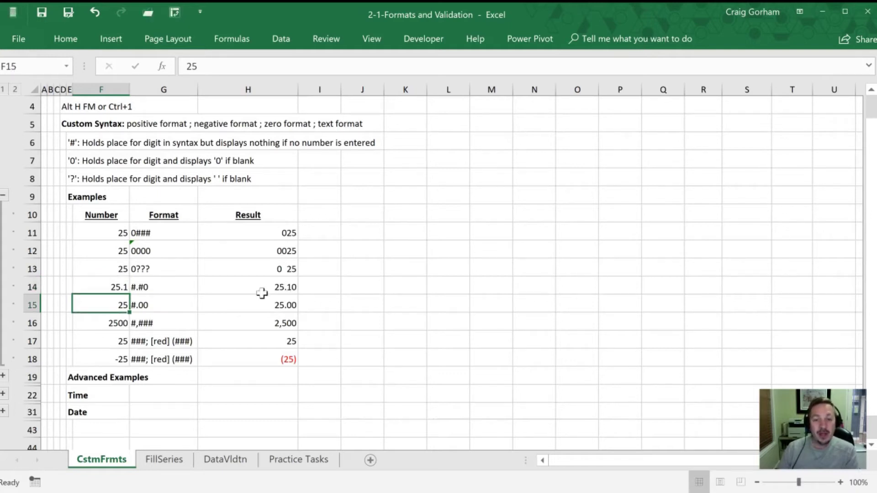
{"action": "left_click", "coordinate": [108, 284]}
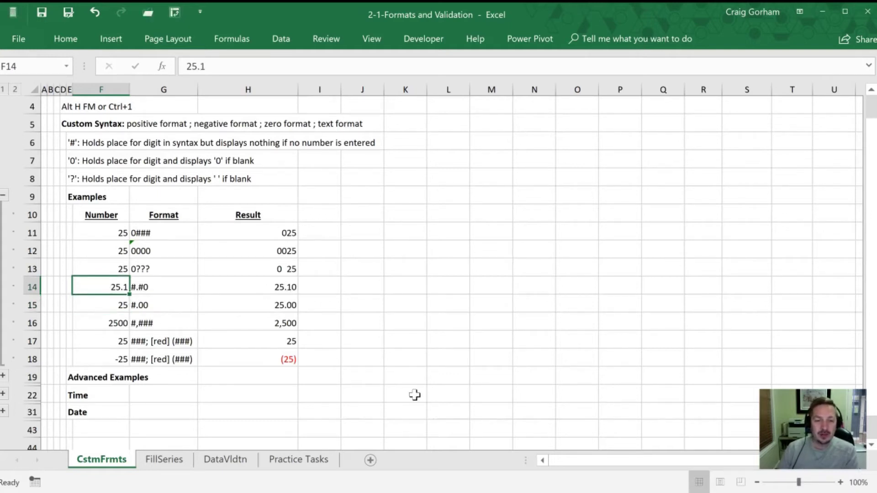
{"action": "type", "text": "25.11"}
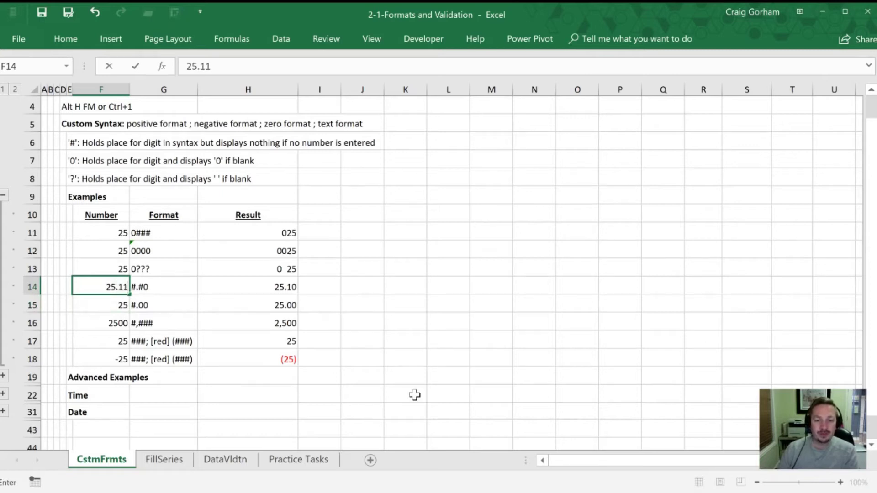
{"action": "key", "text": "Return"}
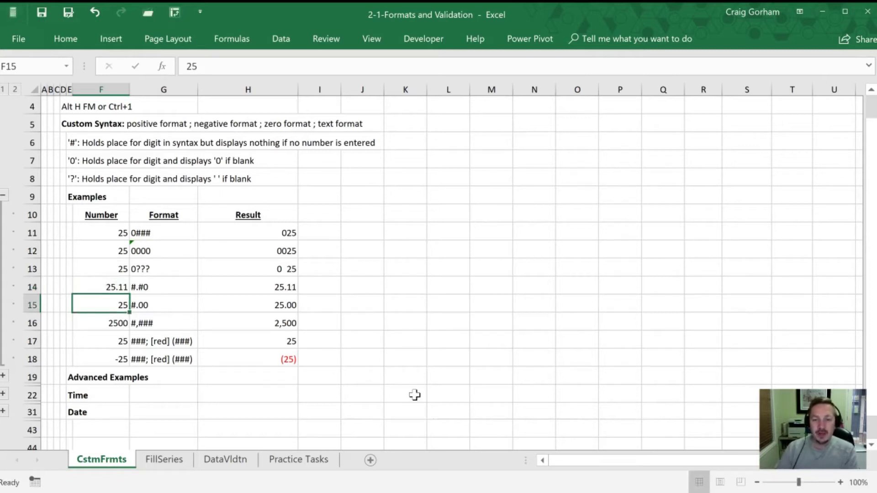
Restore the number in F14 to 25
{"action": "key", "text": "Up"}
{"action": "type", "text": "25"}
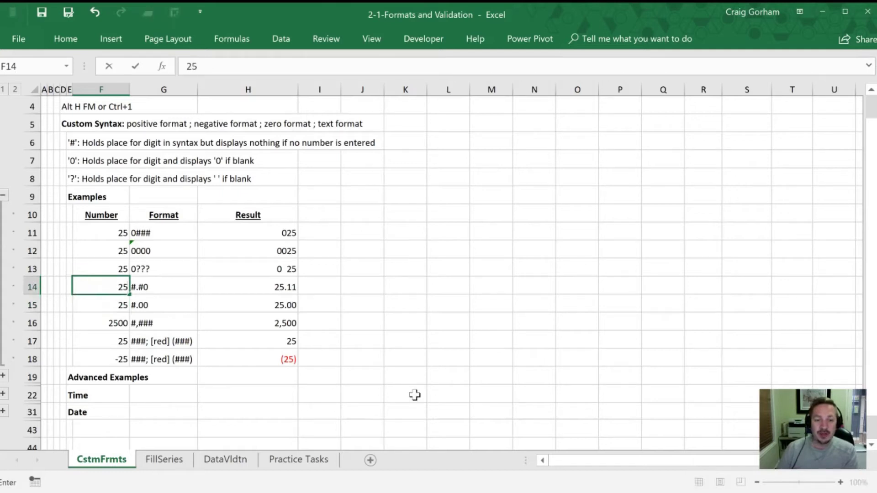
{"action": "key", "text": "Return"}
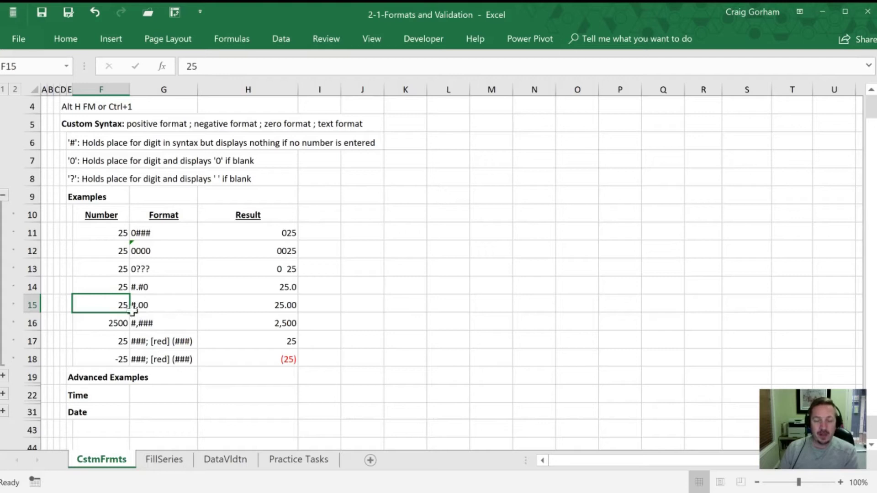
Enter 251 in F15, then correct it to 25.1 to test the #.00 format
{"action": "type", "text": "2."}
{"action": "key", "text": "BackSpace"}
{"action": "type", "text": "51"}
{"action": "key", "text": "Return"}
{"action": "key", "text": "Up"}
{"action": "type", "text": "5"}
{"action": "key", "text": "BackSpace"}
{"action": "type", "text": "25.1"}
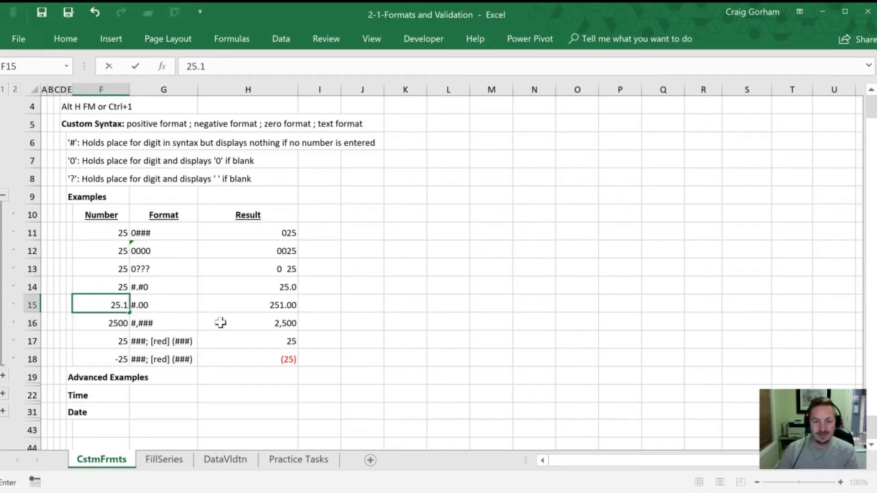
{"action": "key", "text": "Return"}
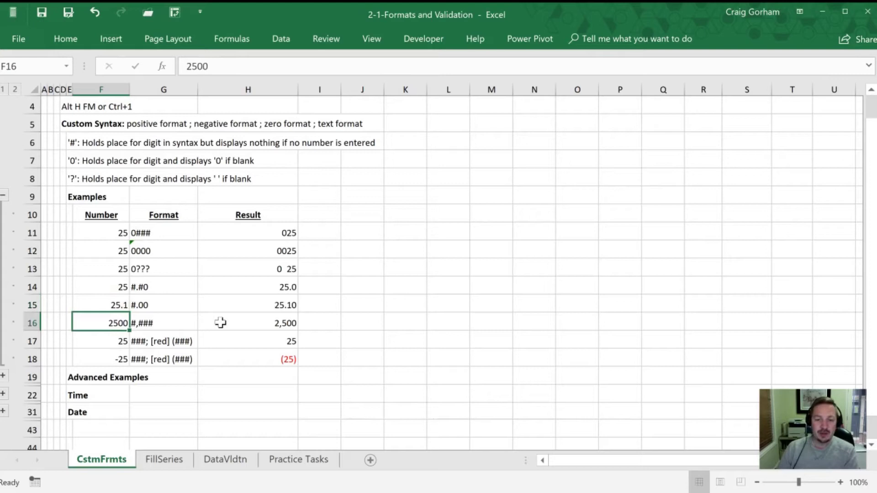
Compare the #.#0 and #.00 formats by entering 25.1 in F14, then 25.11 in F15 and in F14
{"action": "key", "text": "Up"}
{"action": "key", "text": "Up"}
{"action": "type", "text": "25.1"}
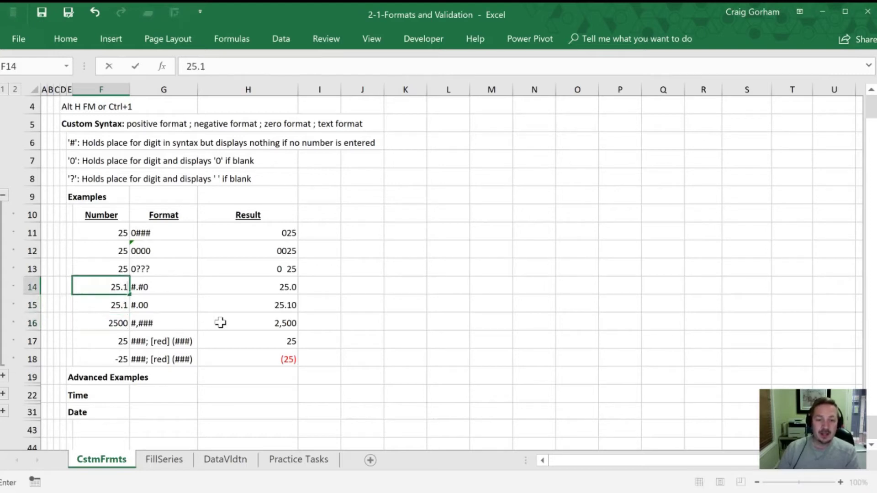
{"action": "key", "text": "Return"}
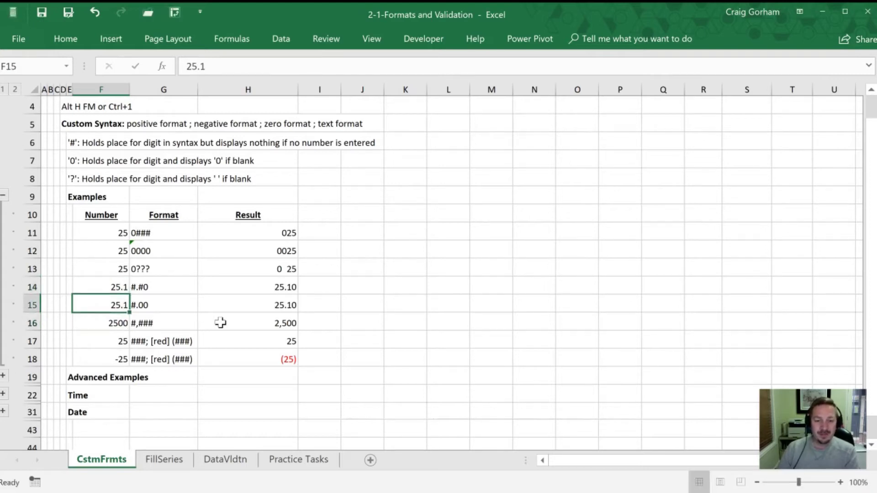
{"action": "type", "text": "25.11"}
{"action": "key", "text": "Return"}
{"action": "key", "text": "Up"}
{"action": "key", "text": "Up"}
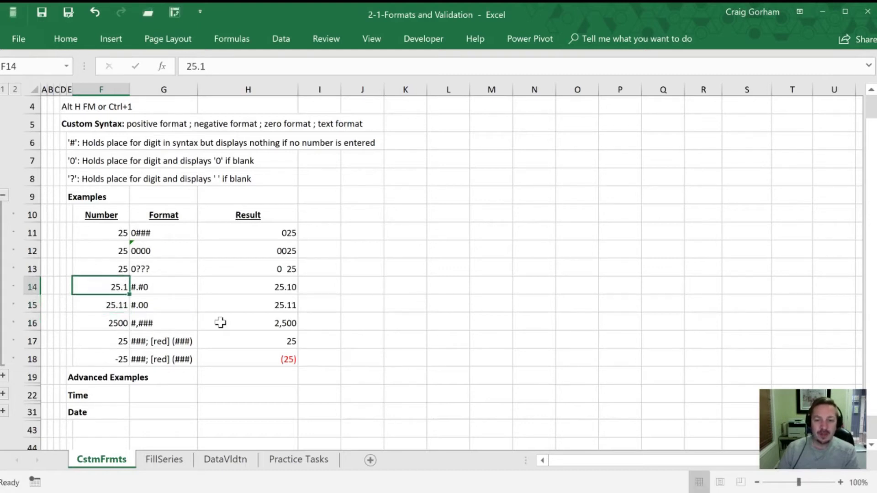
{"action": "type", "text": "25.11"}
{"action": "key", "text": "Return"}
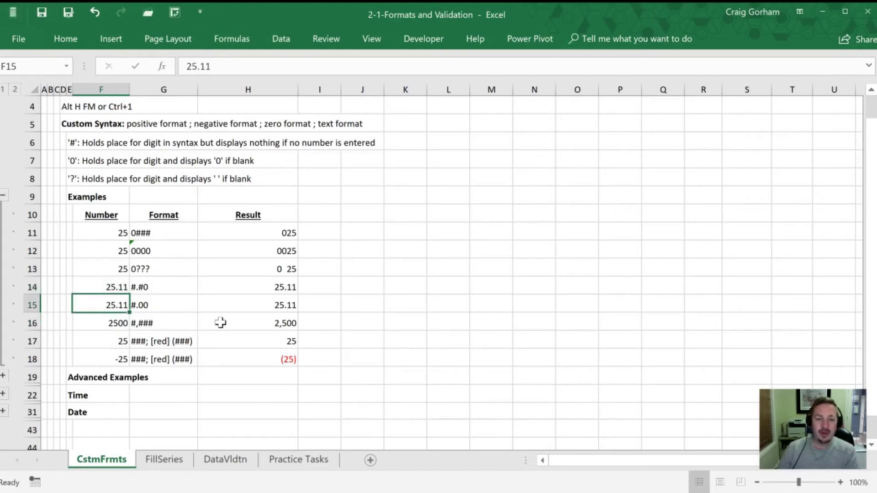
Restore the numbers in F14 and F15 to 25
{"action": "key", "text": "Up"}
{"action": "type", "text": "25"}
{"action": "key", "text": "Return"}
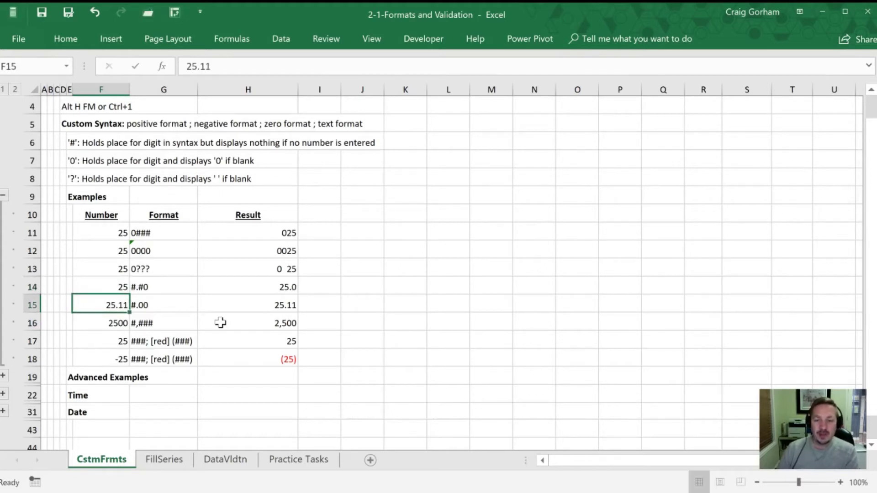
{"action": "type", "text": "25"}
{"action": "key", "text": "Return"}
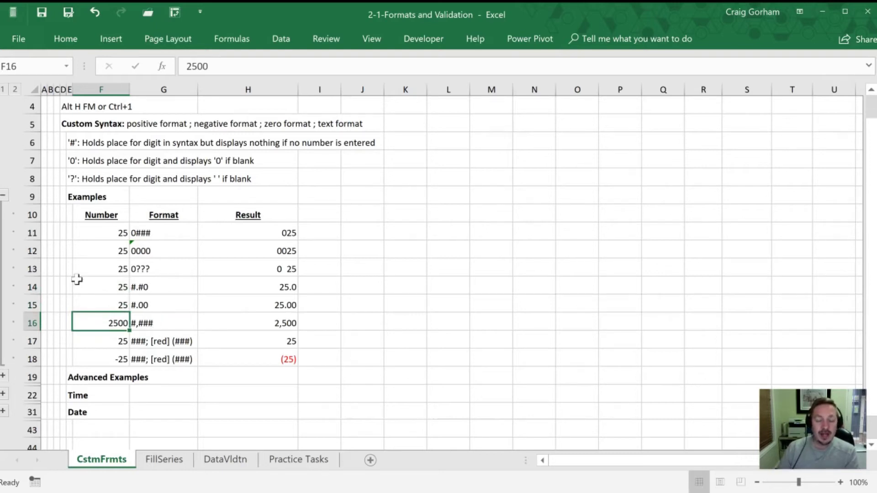
Examine the #,### example in row 16, comparing its format code, number and result cells
{"action": "left_click", "coordinate": [142, 326]}
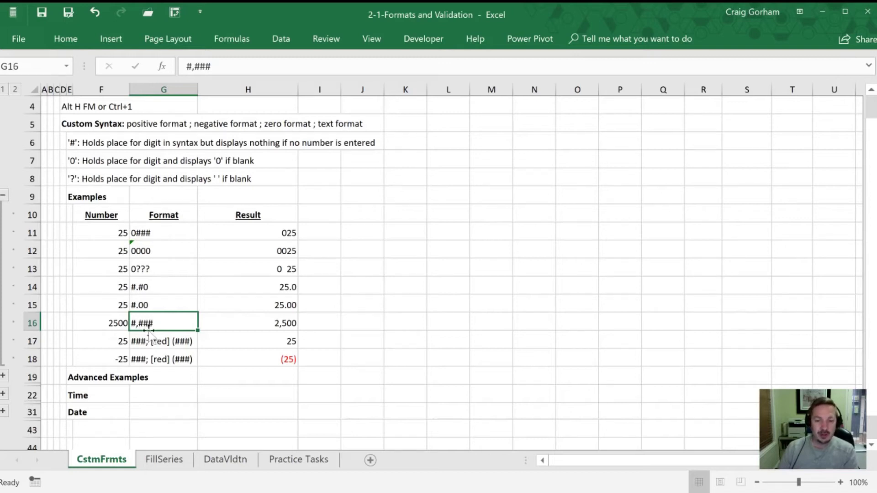
{"action": "left_click", "coordinate": [99, 327]}
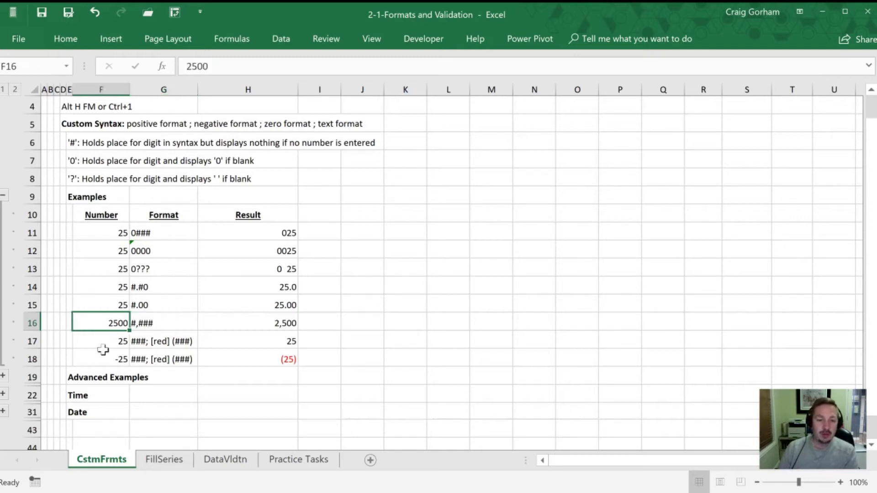
{"action": "left_click", "coordinate": [250, 326]}
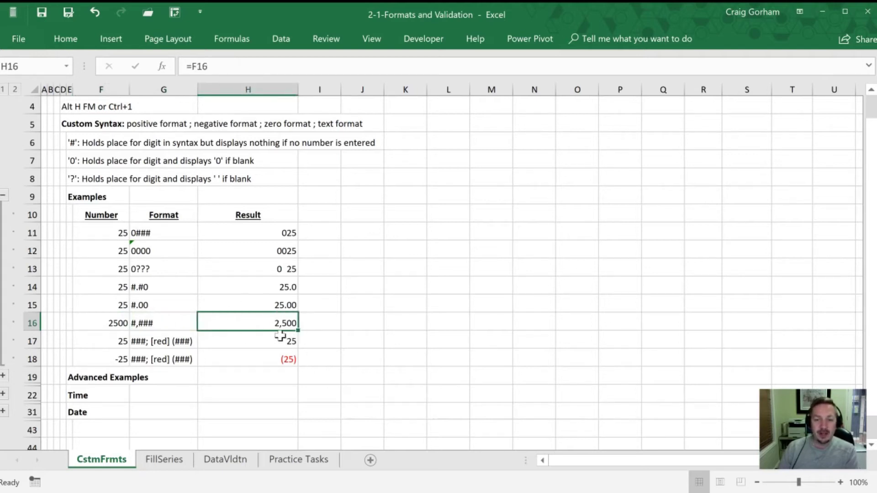
Test the #,### format with numbers below one thousand by entering 250 and then 25 in F16
{"action": "left_click", "coordinate": [114, 326]}
{"action": "key", "text": "Return"}
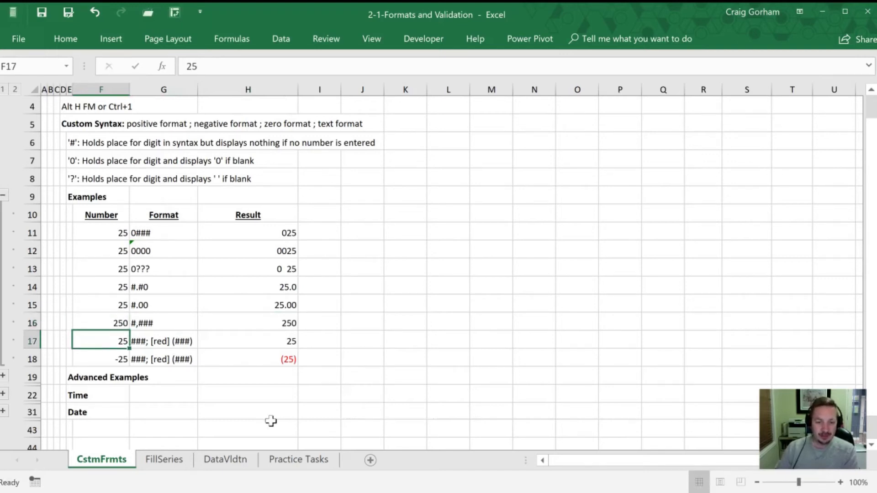
{"action": "key", "text": "Up"}
{"action": "type", "text": "25"}
{"action": "key", "text": "Return"}
Restore the number in F16 to 2500
{"action": "key", "text": "Up"}
{"action": "type", "text": "2500"}
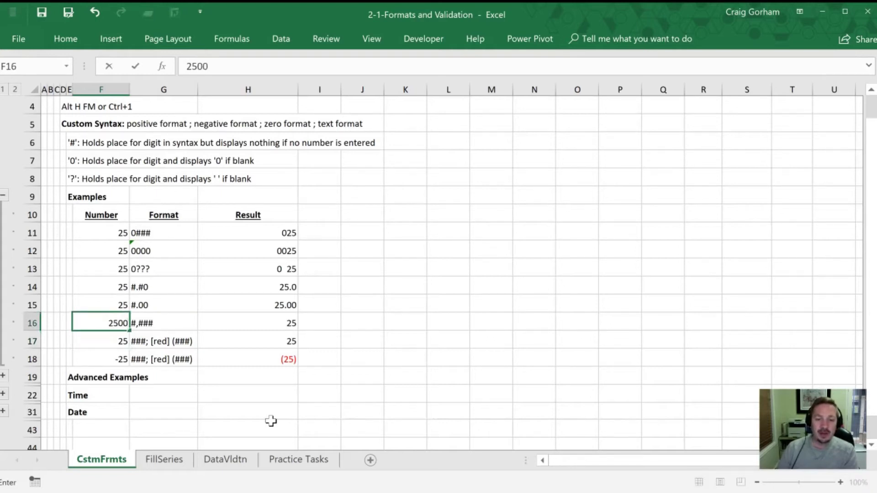
{"action": "key", "text": "Return"}
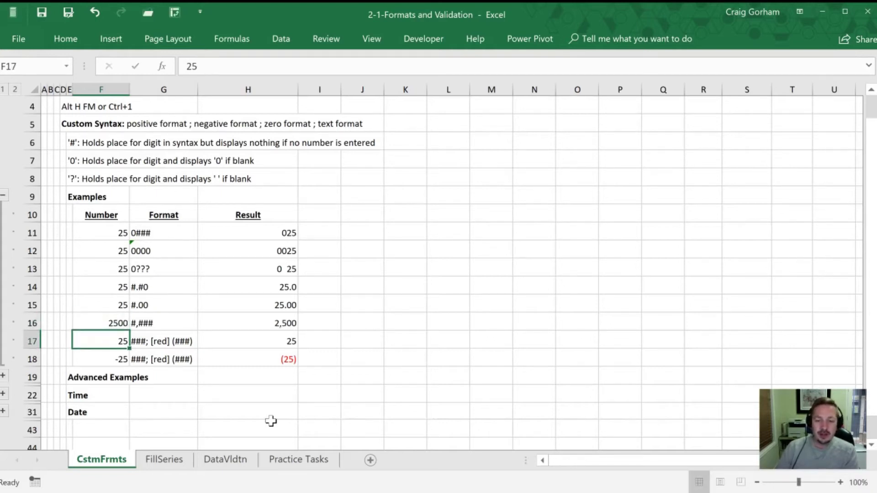
Review the results in H11:H16 and inspect the ###; [red] (###) format code in G17
{"action": "key", "text": "Up"}
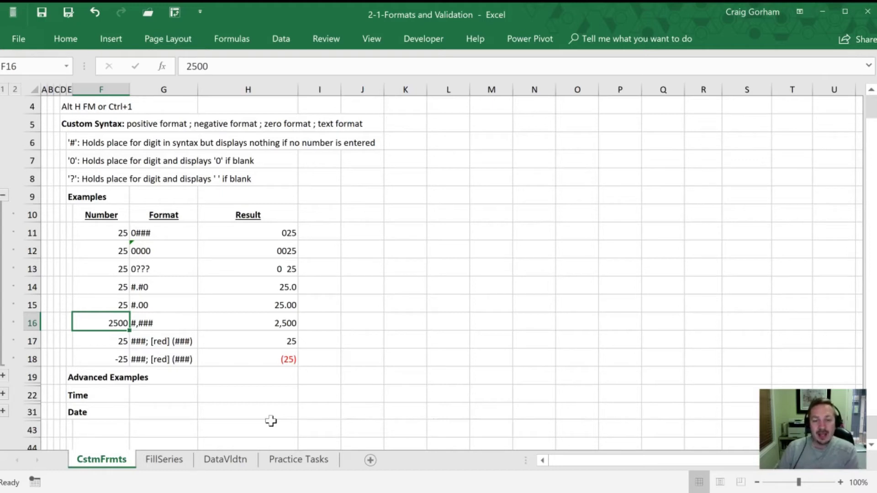
{"action": "left_click_drag", "start_coordinate": [249, 234], "coordinate": [237, 314]}
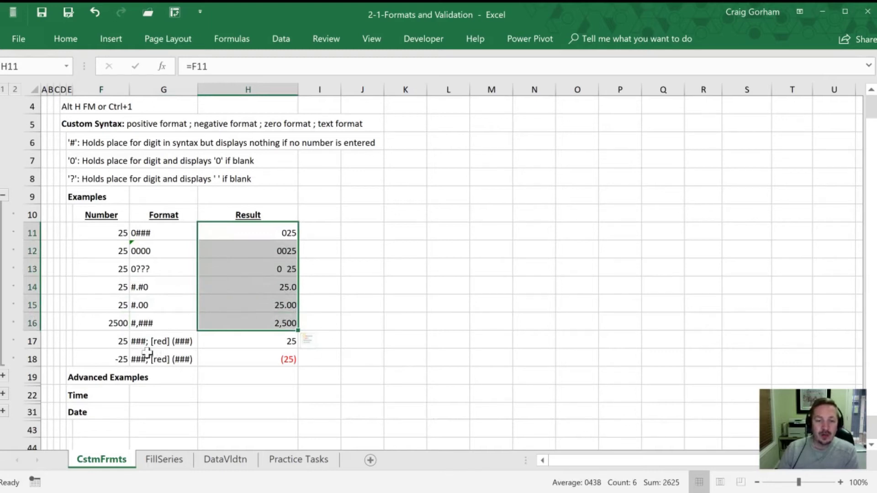
{"action": "left_click", "coordinate": [176, 339]}
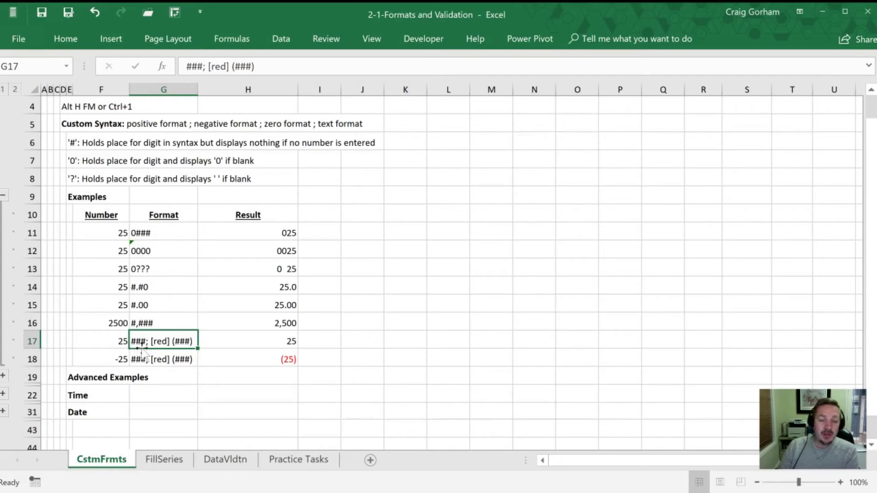
Test the positive section of the ###; [red] (###) format by entering 250 and then 2500 in F17
{"action": "left_click", "coordinate": [120, 345]}
{"action": "type", "text": "250"}
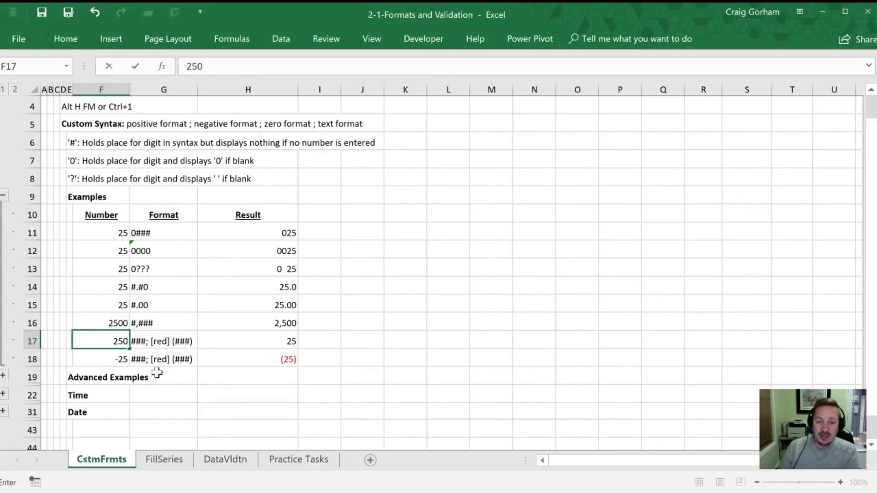
{"action": "key", "text": "Return"}
{"action": "key", "text": "Up"}
{"action": "type", "text": "2500"}
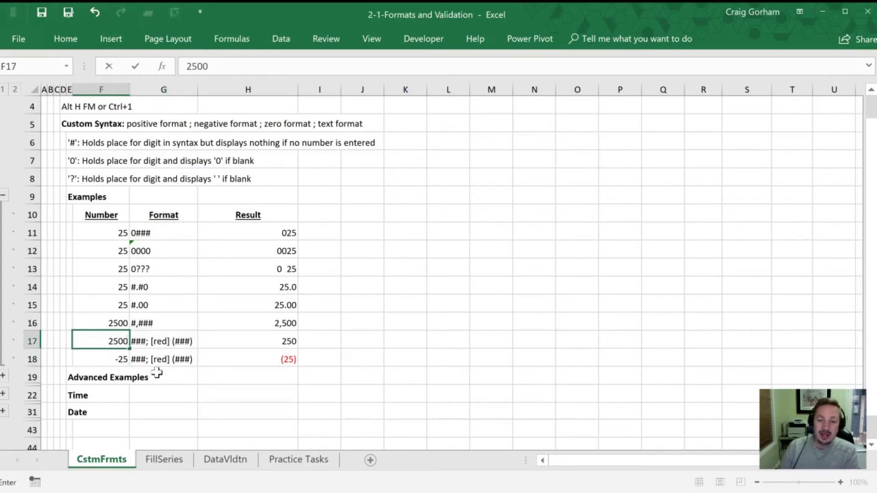
{"action": "key", "text": "Return"}
Restore the number in F17 to 25
{"action": "key", "text": "Up"}
{"action": "type", "text": "25"}
{"action": "key", "text": "Return"}
Compare how the ###; [red] (###) format treats the positive number in row 17 and the negative number in row 18
{"action": "key", "text": "Up"}
{"action": "key", "text": "Right"}
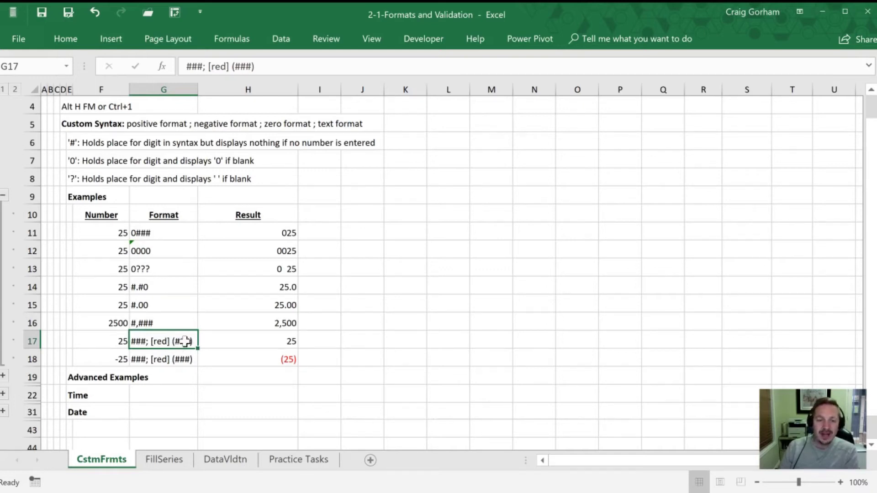
{"action": "left_click", "coordinate": [120, 361]}
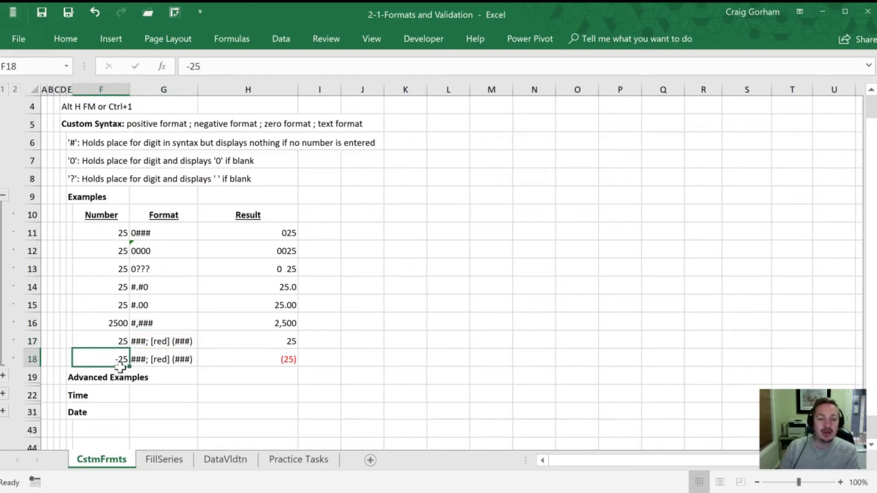
{"action": "left_click", "coordinate": [118, 343]}
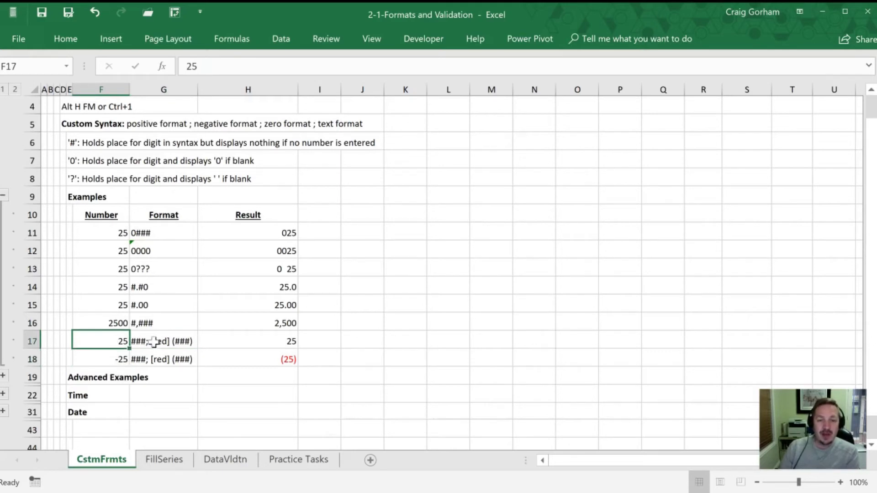
{"action": "left_click", "coordinate": [264, 347]}
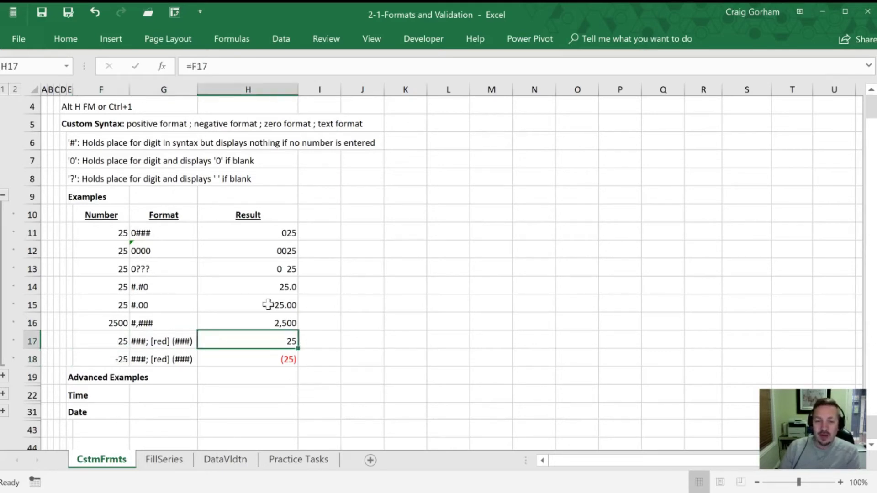
{"action": "left_click", "coordinate": [106, 361]}
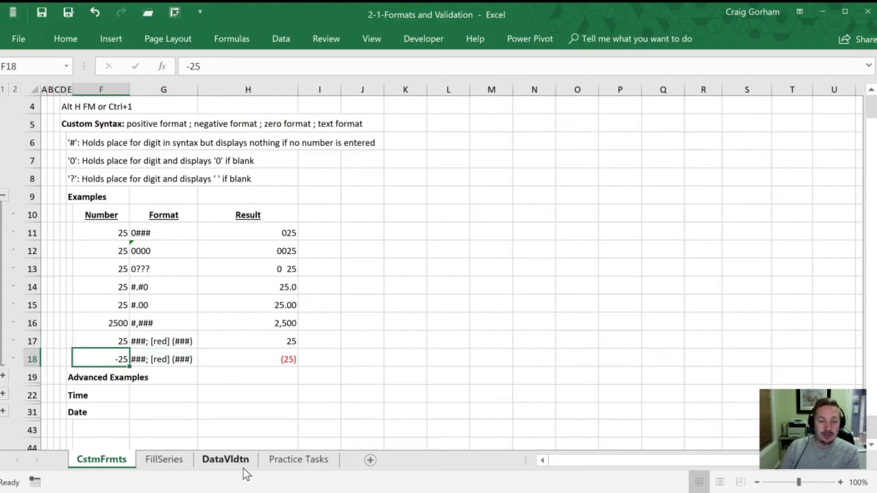
{"action": "left_click", "coordinate": [265, 363]}
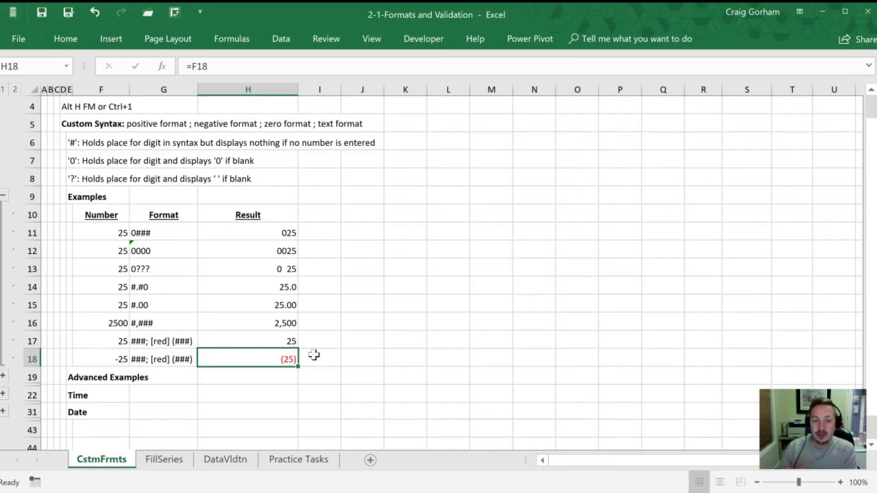
Change the number in F17 to -25 to test the negative section of its ###; [red] (###) format
{"action": "left_click", "coordinate": [103, 338]}
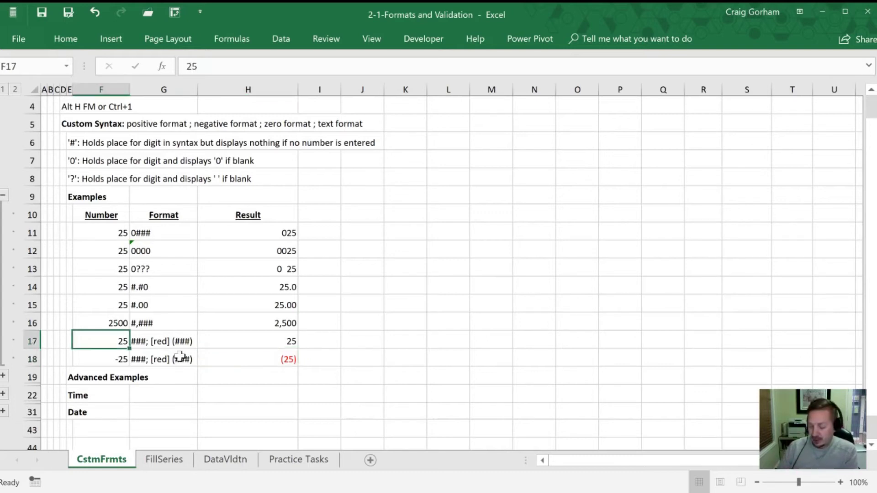
{"action": "type", "text": ".25"}
{"action": "key", "text": "BackSpace"}
{"action": "key", "text": "BackSpace"}
{"action": "type", "text": "-25"}
{"action": "key", "text": "Return"}
{"action": "key", "text": "Up"}
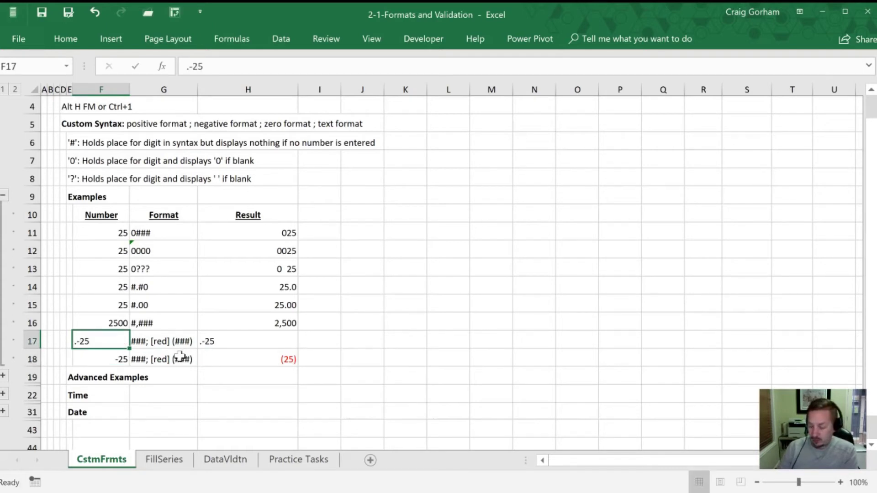
{"action": "key", "text": "BackSpace"}
{"action": "type", "text": "-25"}
{"action": "key", "text": "Return"}
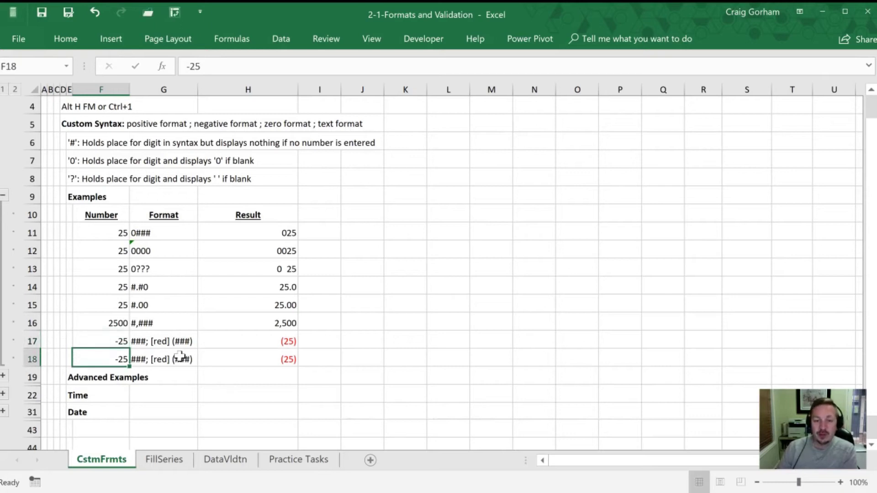
Test the positive section of row 18's ###; [red] (###) format by entering 25 in F18
{"action": "key", "text": "Up"}
{"action": "key", "text": "Down"}
{"action": "type", "text": "25"}
{"action": "key", "text": "Return"}
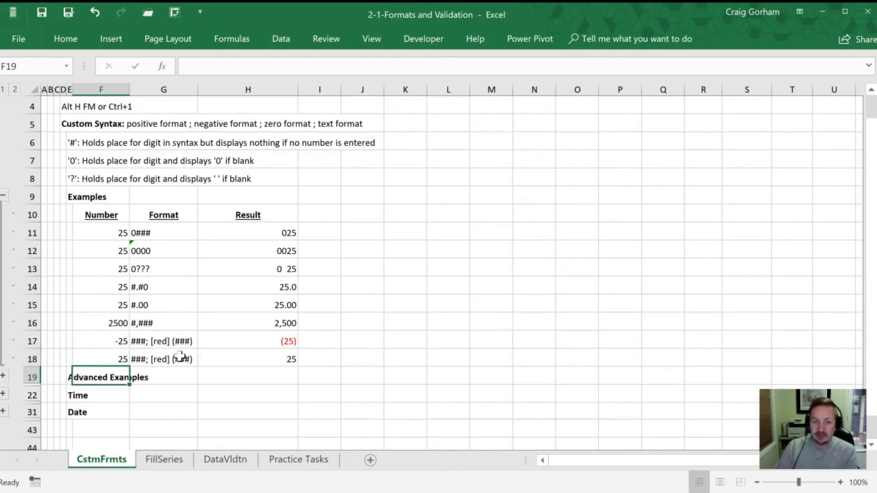
Change the negative colour in H17's custom number format to blue, making the code ###;[Blue] (###)
{"action": "left_click", "coordinate": [239, 339]}
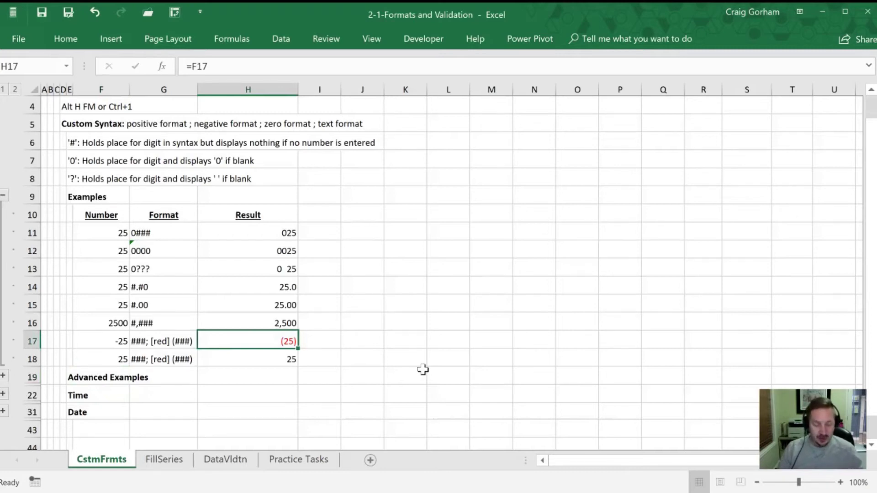
{"action": "key", "text": "ctrl+1"}
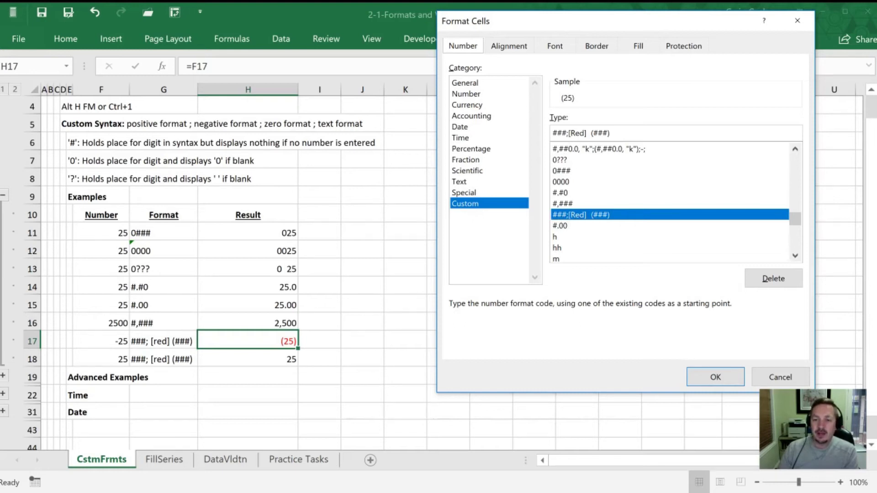
{"action": "left_click", "coordinate": [584, 132]}
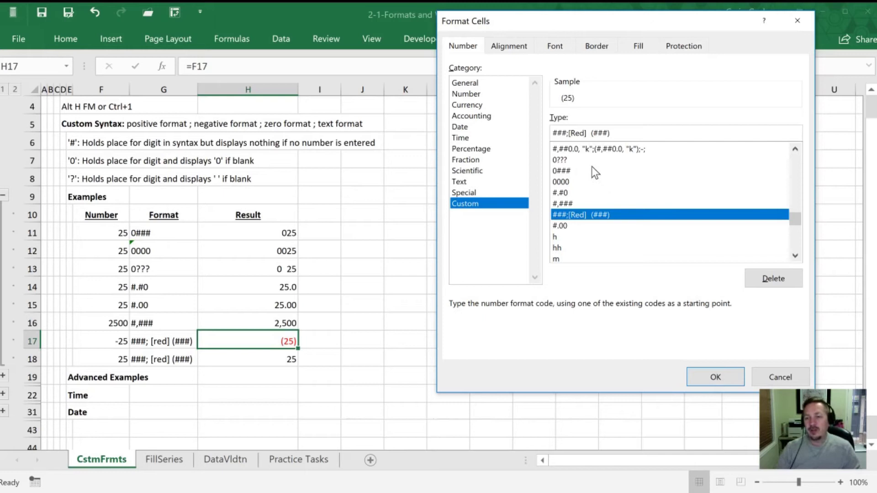
{"action": "key", "text": "BackSpace"}
{"action": "key", "text": "BackSpace"}
{"action": "key", "text": "BackSpace"}
{"action": "type", "text": "Blue"}
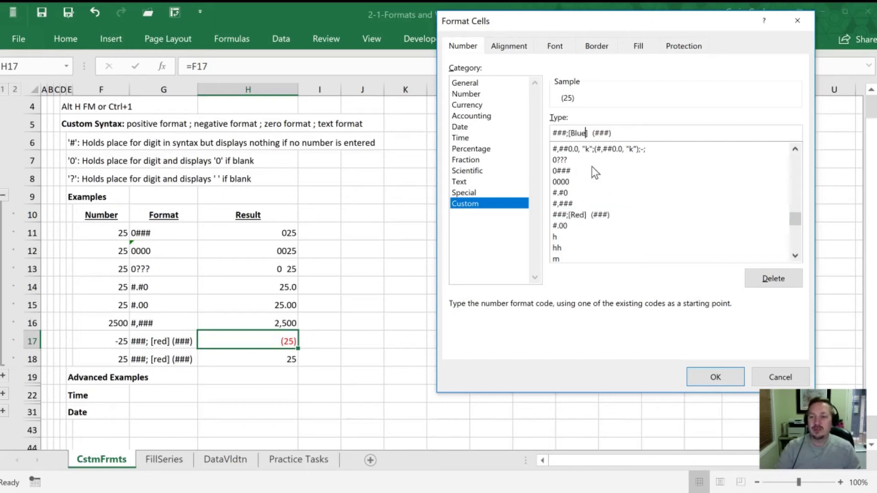
{"action": "left_click", "coordinate": [715, 380]}
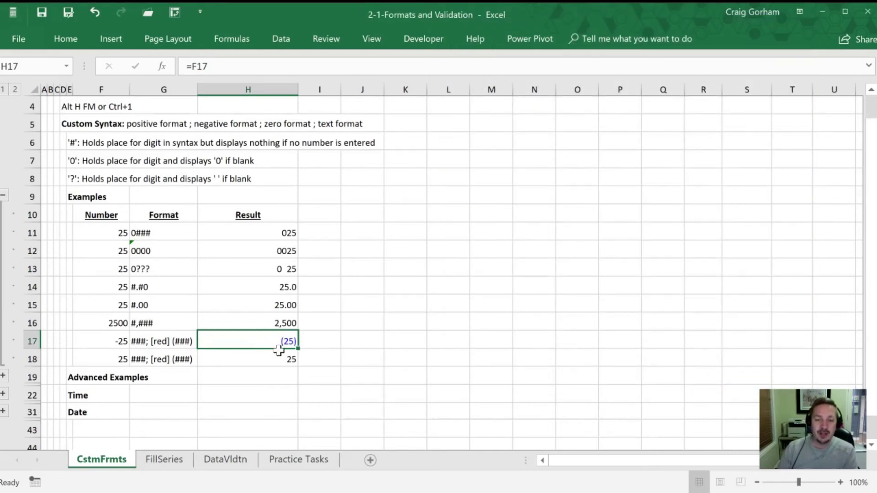
Set the number in F18 to -25 so its negative colour can be compared with row 17
{"action": "left_click", "coordinate": [109, 358]}
{"action": "type", "text": "-25"}
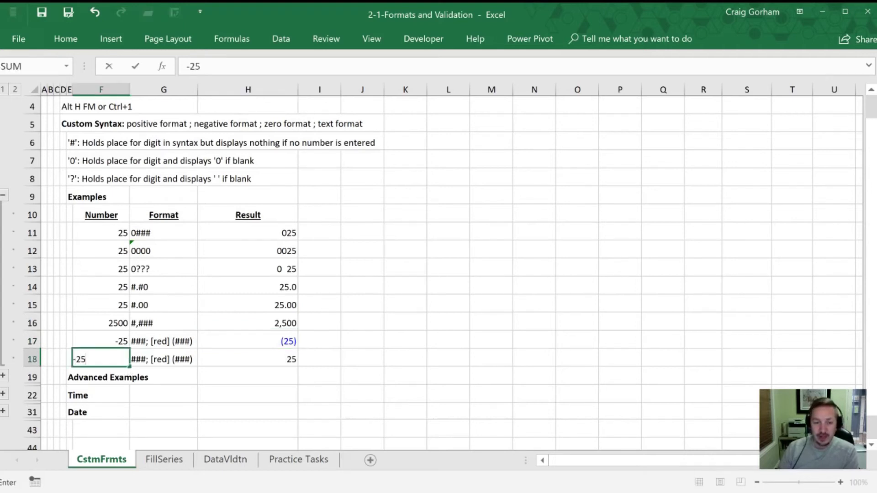
{"action": "key", "text": "Return"}
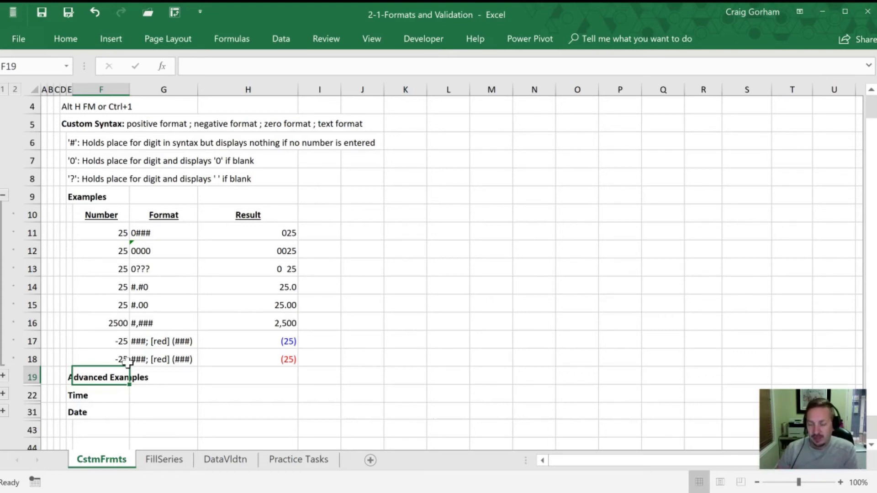
Expand the collapsed rows of the Advanced Examples section
{"action": "key", "text": "alt+a"}
{"action": "key", "text": "j"}
{"action": "scroll", "coordinate": [195, 367], "scroll_direction": "down", "scroll_amount": 3}
{"action": "scroll", "coordinate": [195, 367], "scroll_direction": "down", "scroll_amount": 1}
{"action": "scroll", "coordinate": [177, 288], "scroll_direction": "up", "scroll_amount": 1}
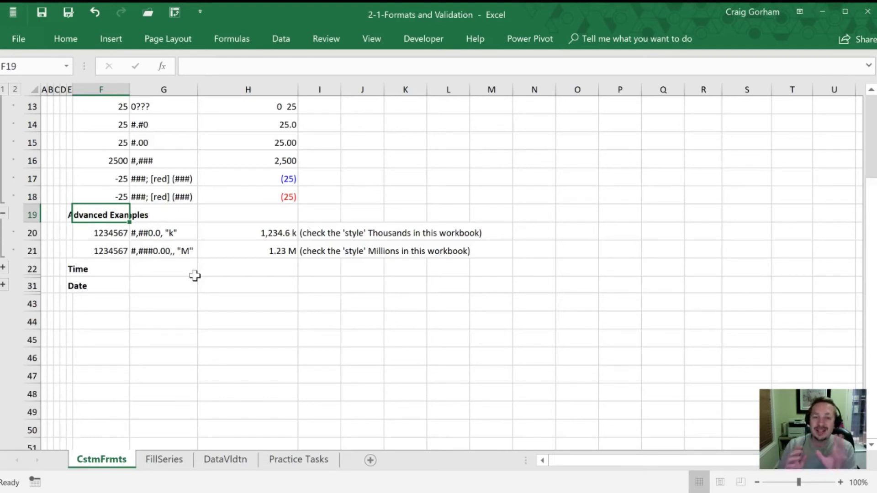
Examine the source numbers, results and format codes of the thousands and millions examples in rows 20 and 21
{"action": "key", "text": "Down"}
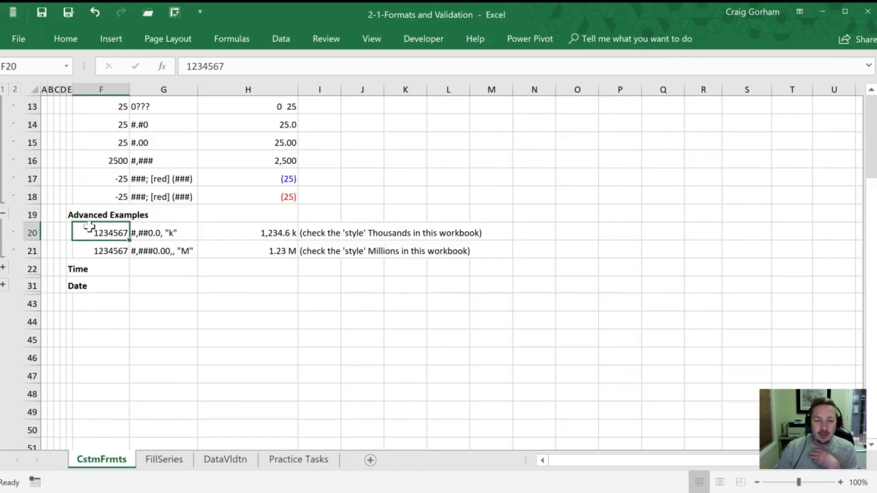
{"action": "left_click_drag", "start_coordinate": [92, 231], "coordinate": [103, 251]}
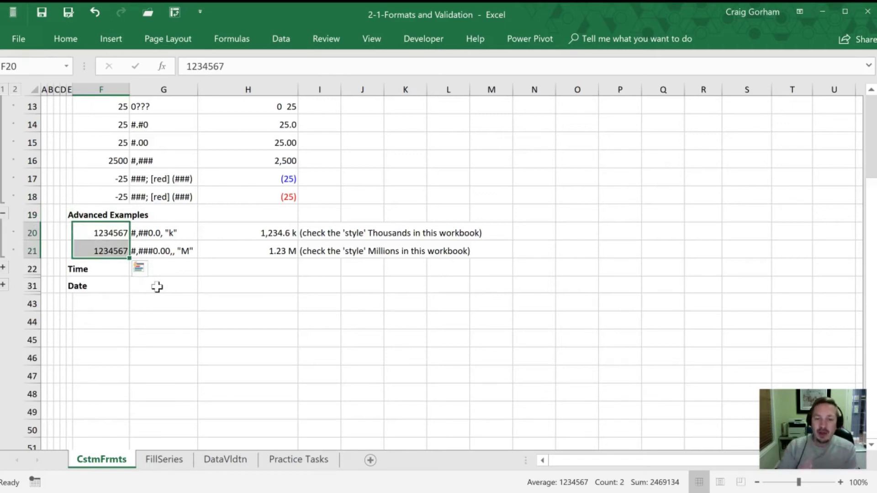
{"action": "left_click", "coordinate": [223, 233]}
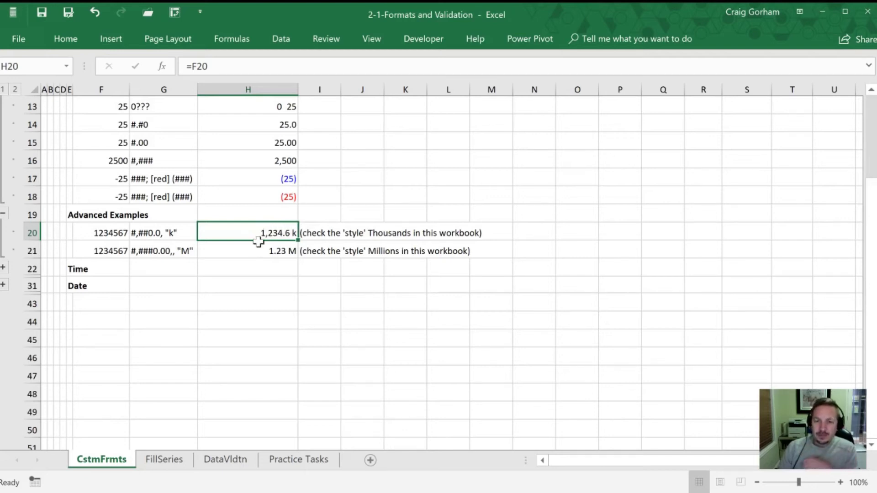
{"action": "left_click", "coordinate": [229, 253]}
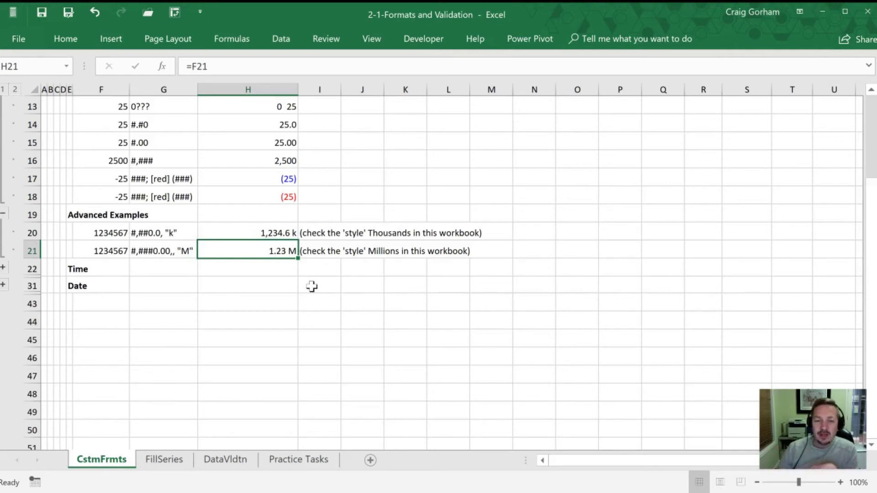
{"action": "left_click", "coordinate": [143, 233]}
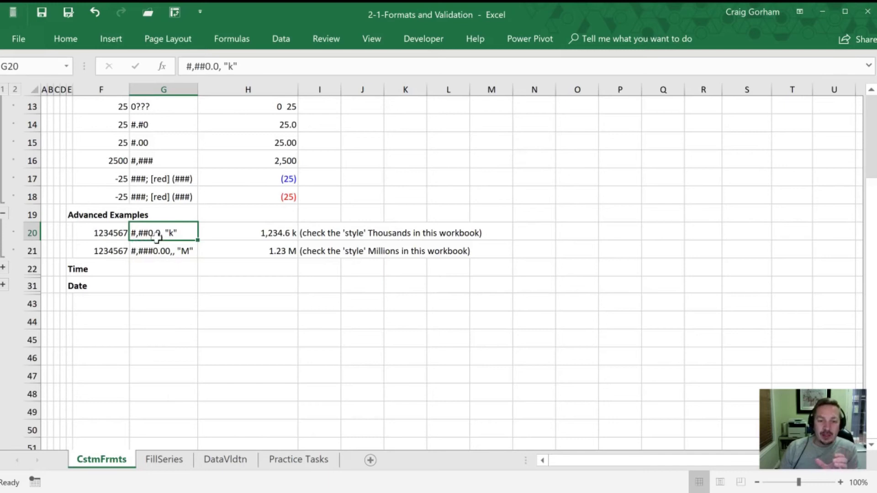
{"action": "left_click", "coordinate": [142, 256]}
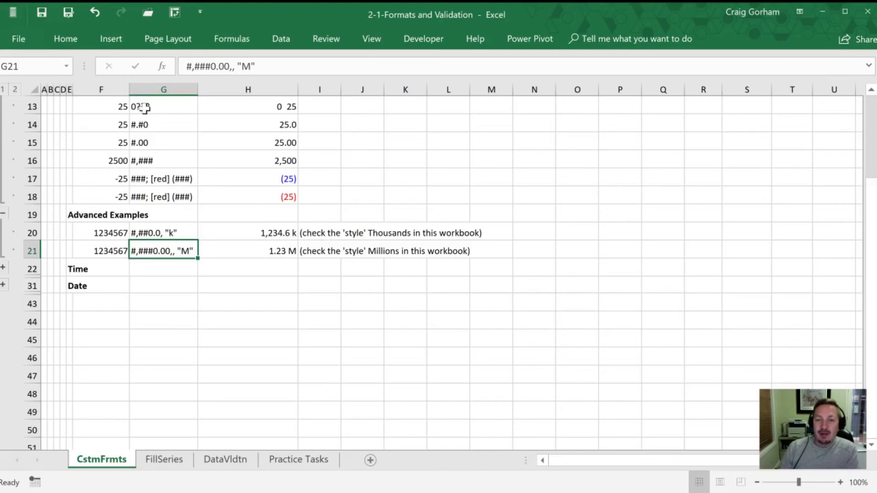
{"action": "left_click", "coordinate": [21, 39]}
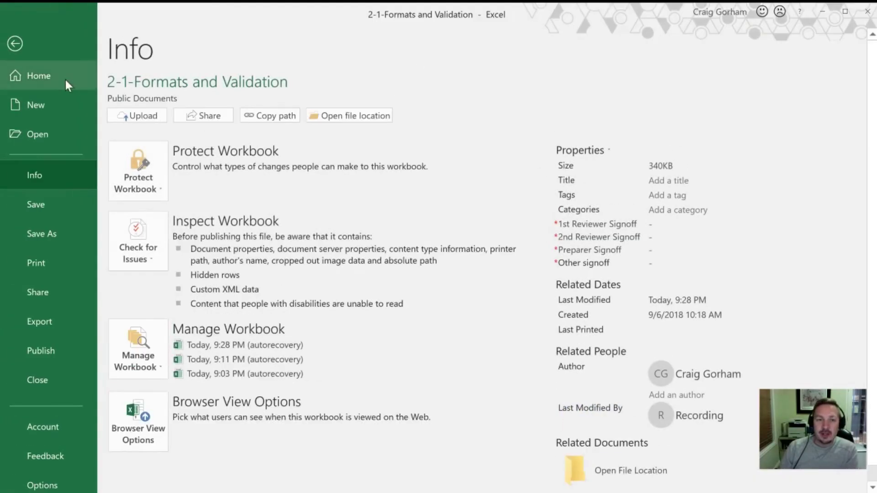
{"action": "left_click", "coordinate": [65, 79]}
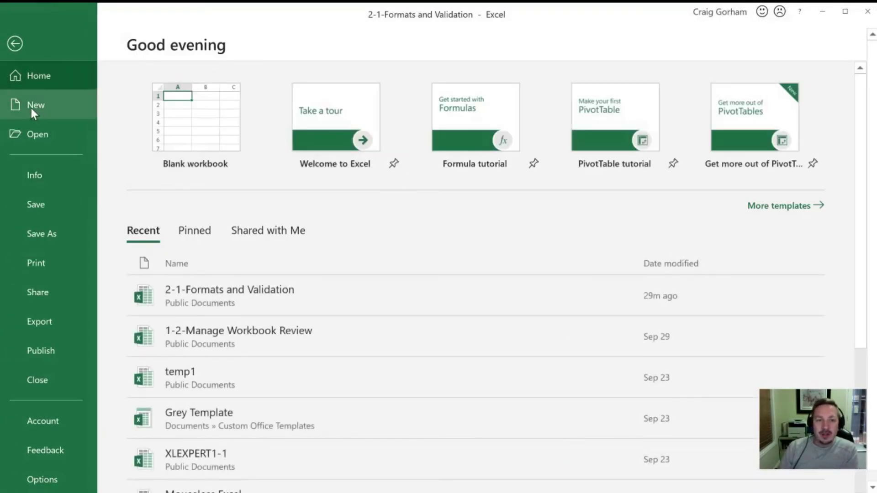
{"action": "left_click", "coordinate": [14, 45]}
Review the workbook's custom cell styles, including Thousands and Millions, without applying one, and collapse the ribbon
{"action": "left_click", "coordinate": [70, 40]}
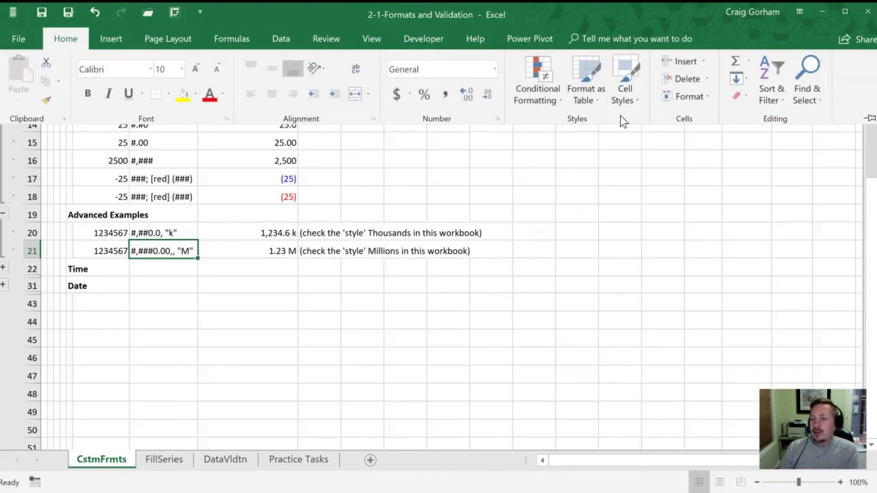
{"action": "left_click", "coordinate": [637, 103]}
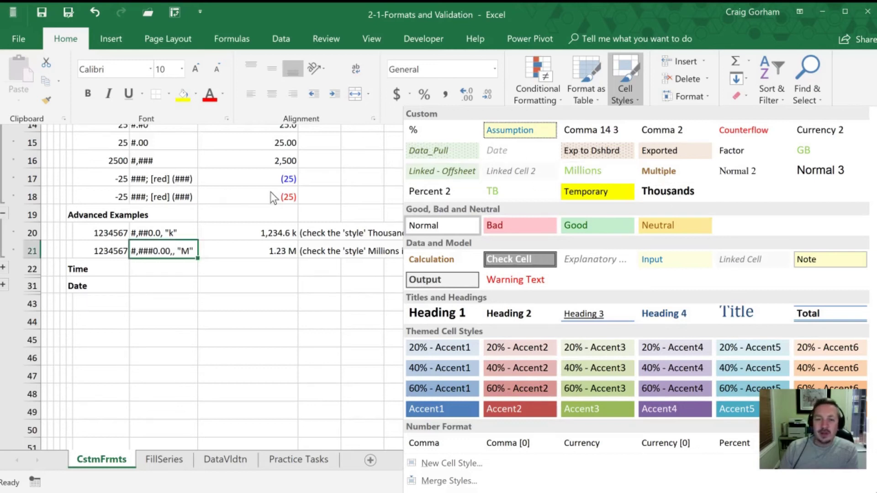
{"action": "left_click", "coordinate": [245, 200]}
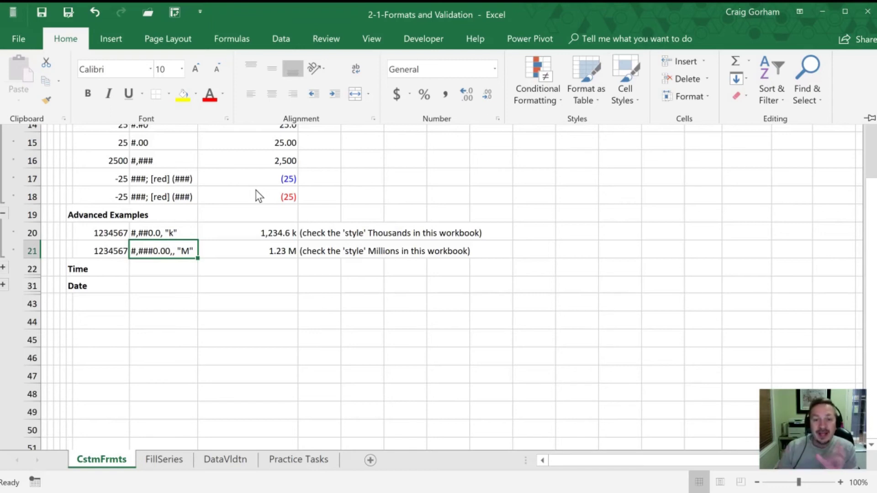
{"action": "key", "text": "ctrl+F1"}
Add the thousands and millions results in H22 with the formula =H20 + H21
{"action": "left_click", "coordinate": [245, 232]}
{"action": "left_click", "coordinate": [243, 250]}
{"action": "left_click", "coordinate": [243, 269]}
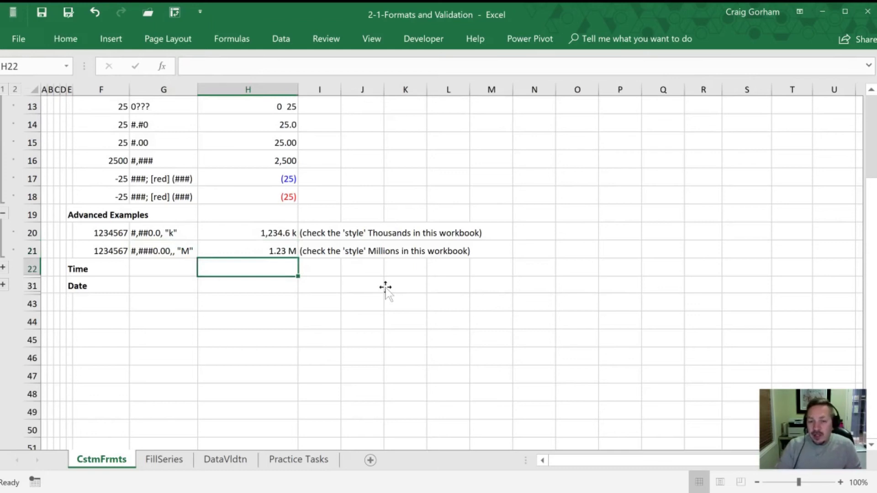
{"action": "type", "text": "="}
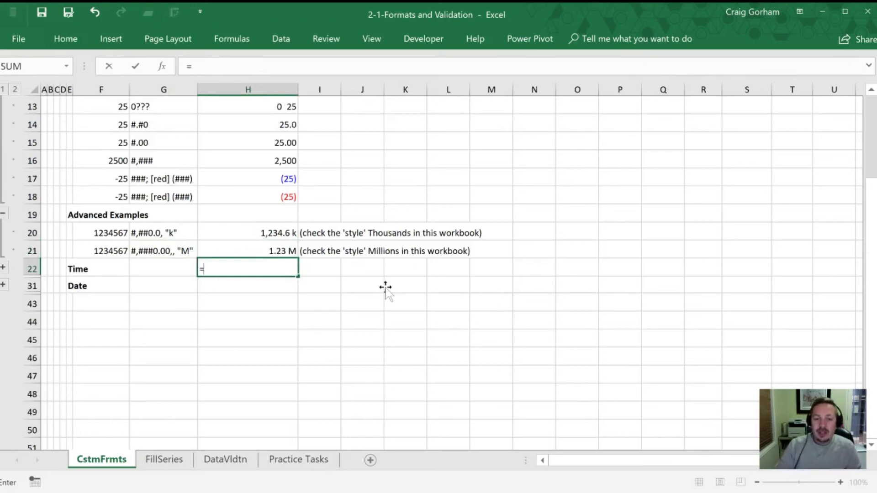
{"action": "key", "text": "Up"}
{"action": "key", "text": "Up"}
{"action": "type", "text": "+"}
{"action": "key", "text": "Up"}
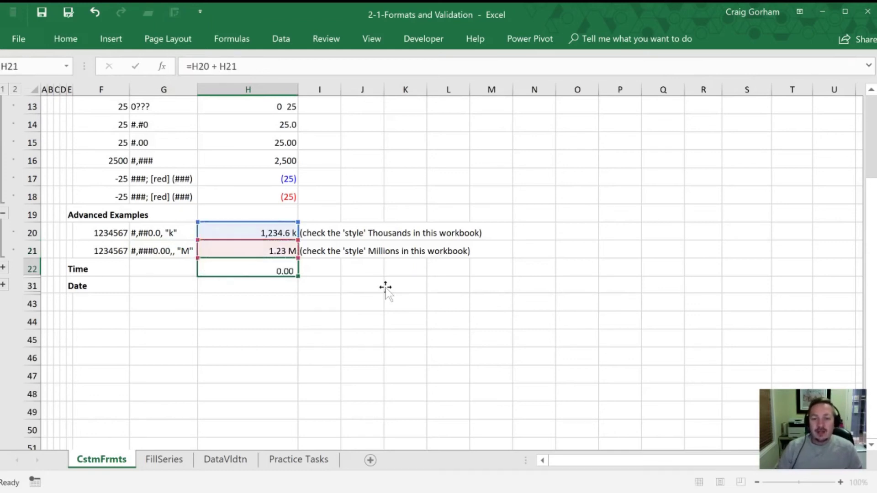
{"action": "key", "text": "Return"}
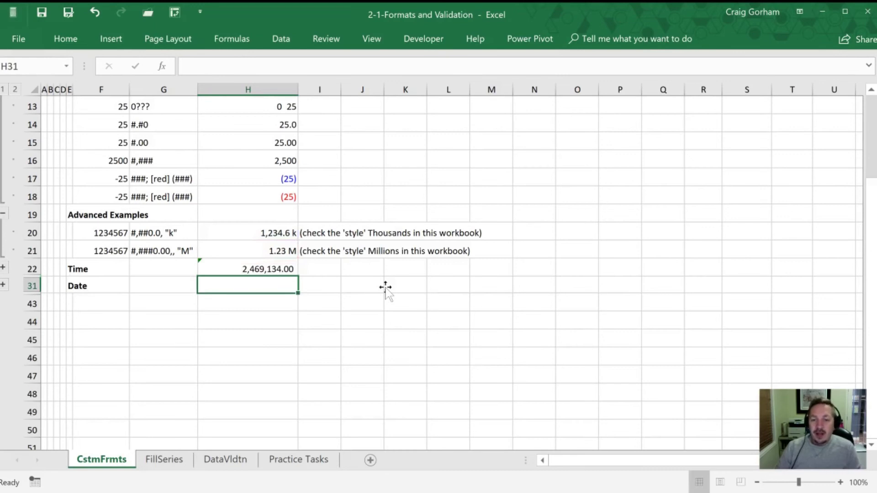
Copy the thousands number format from H20 to the sum in H22 with Format Painter
{"action": "left_click", "coordinate": [239, 272]}
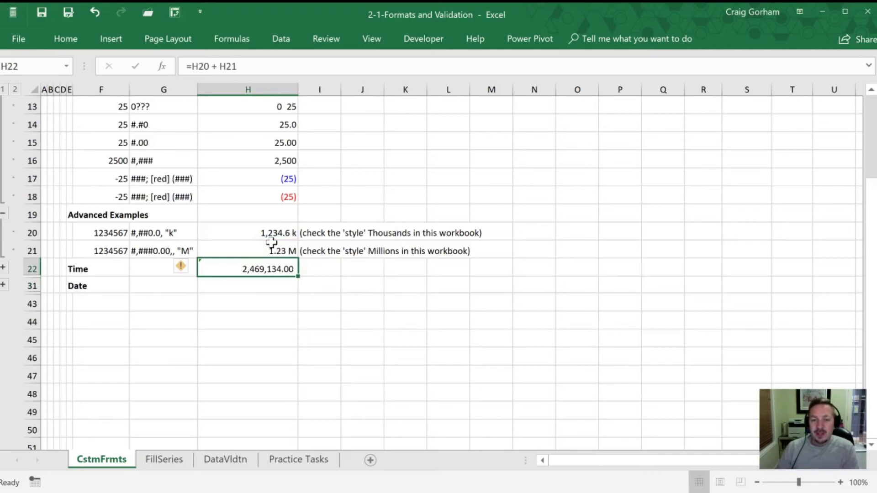
{"action": "left_click", "coordinate": [247, 233]}
{"action": "left_click", "coordinate": [65, 40]}
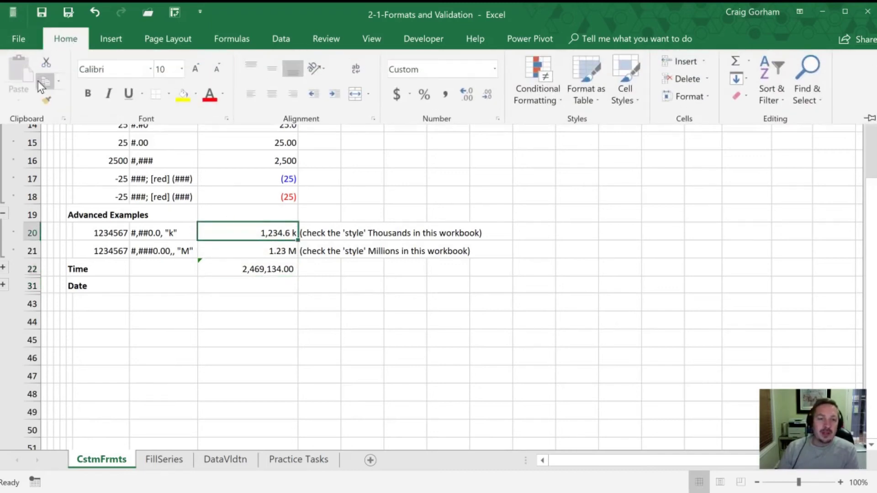
{"action": "left_click", "coordinate": [46, 101]}
{"action": "left_click", "coordinate": [243, 264]}
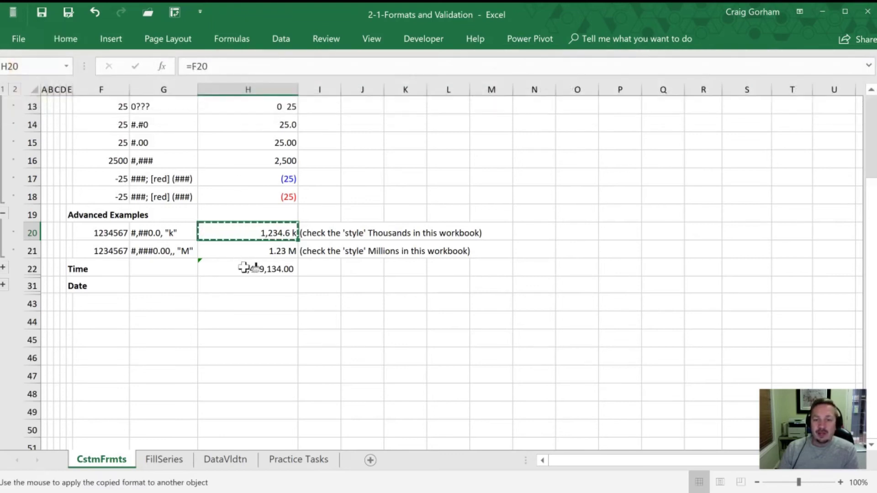
{"action": "left_click", "coordinate": [378, 312]}
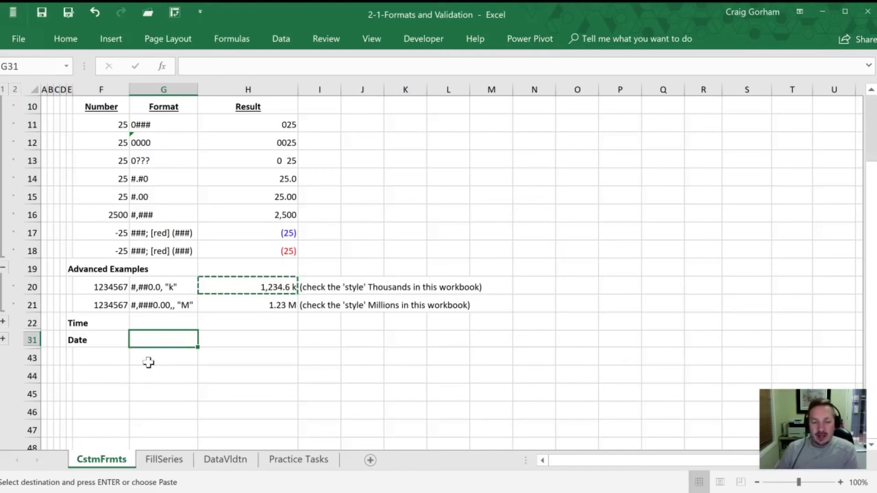
Expand the Time section and inspect the time value and h format code in row 23
{"action": "left_click", "coordinate": [2, 322]}
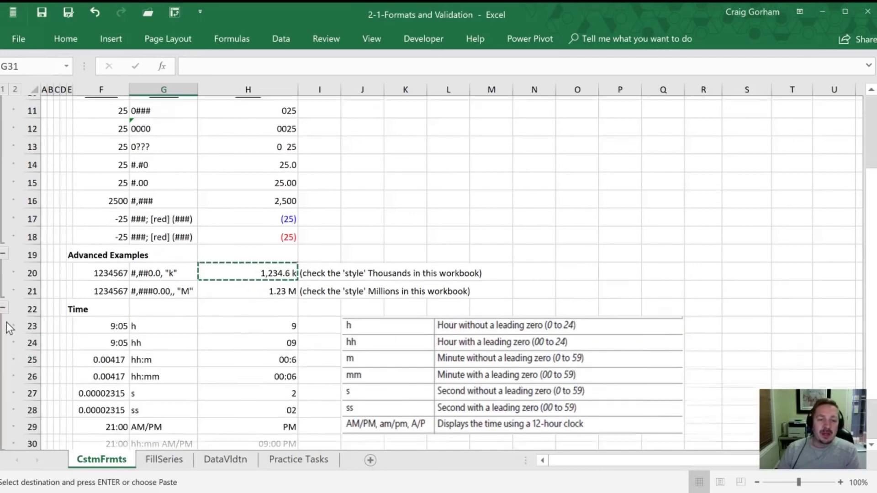
{"action": "scroll", "coordinate": [123, 314], "scroll_direction": "down", "scroll_amount": 2}
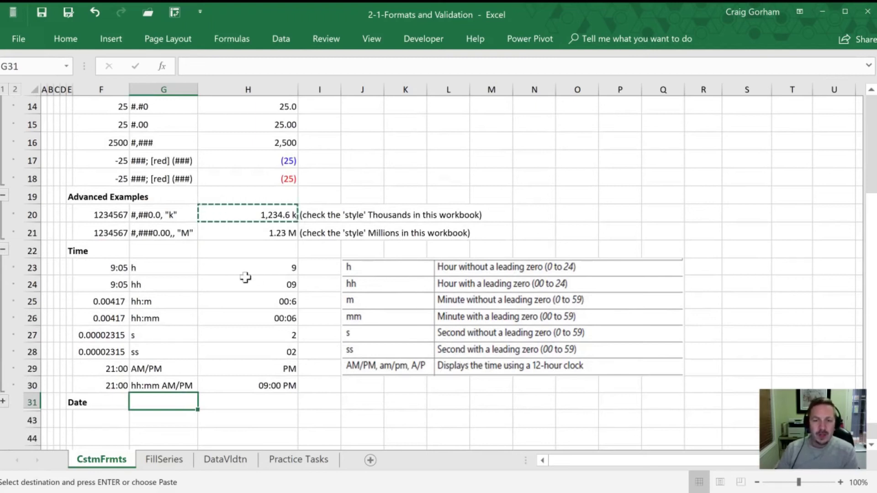
{"action": "left_click", "coordinate": [118, 269]}
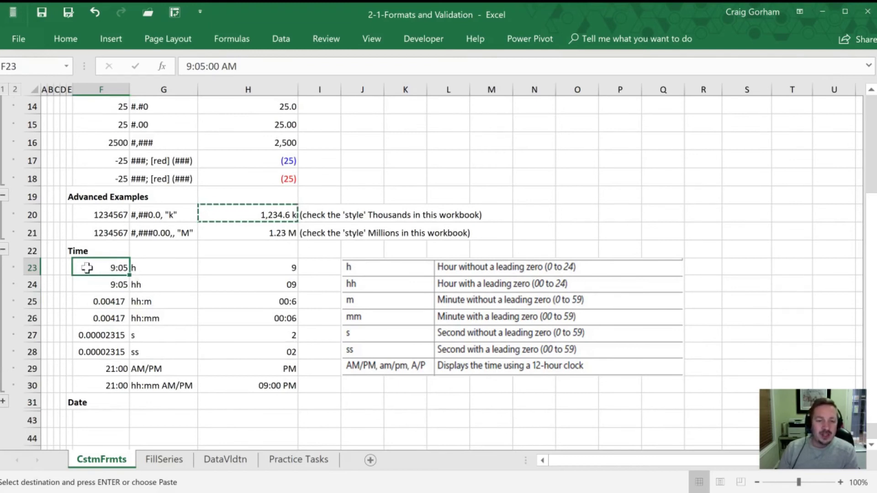
{"action": "left_click", "coordinate": [152, 262]}
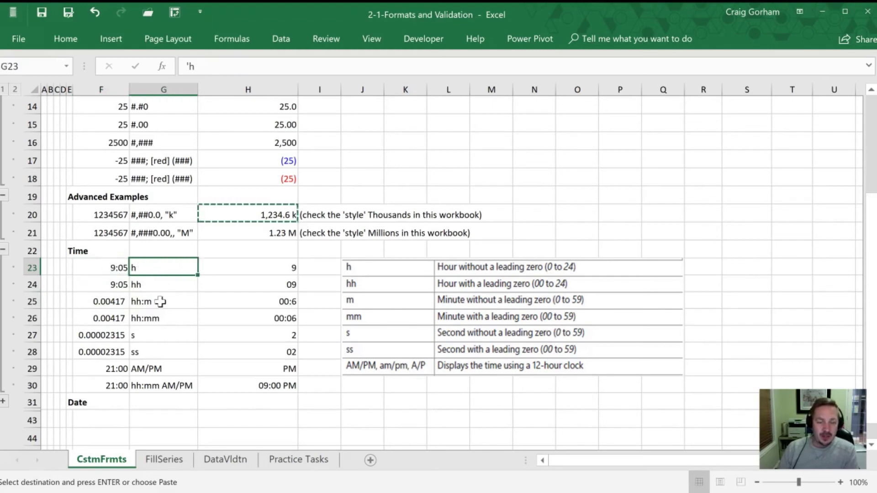
Enter the time 9:05 directly in H23 to test the h format code
{"action": "left_click", "coordinate": [225, 268]}
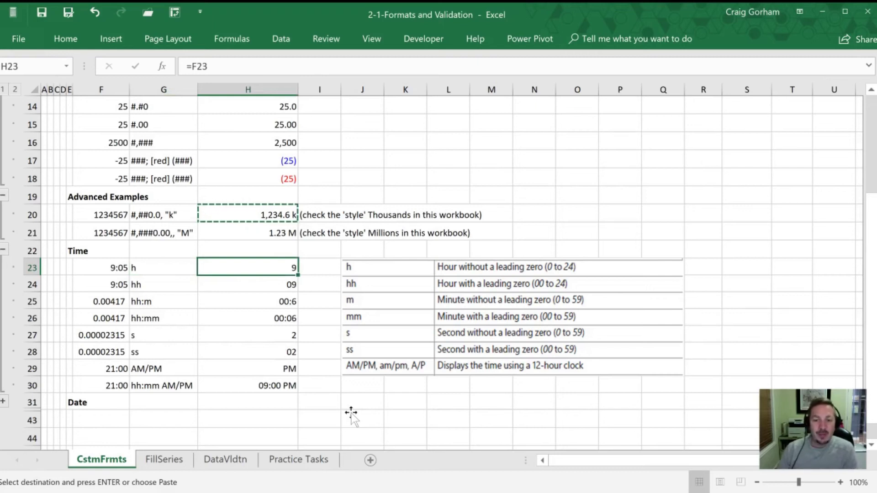
{"action": "key", "text": "F2"}
{"action": "key", "text": "F9"}
{"action": "type", "text": ":05"}
{"action": "key", "text": "Return"}
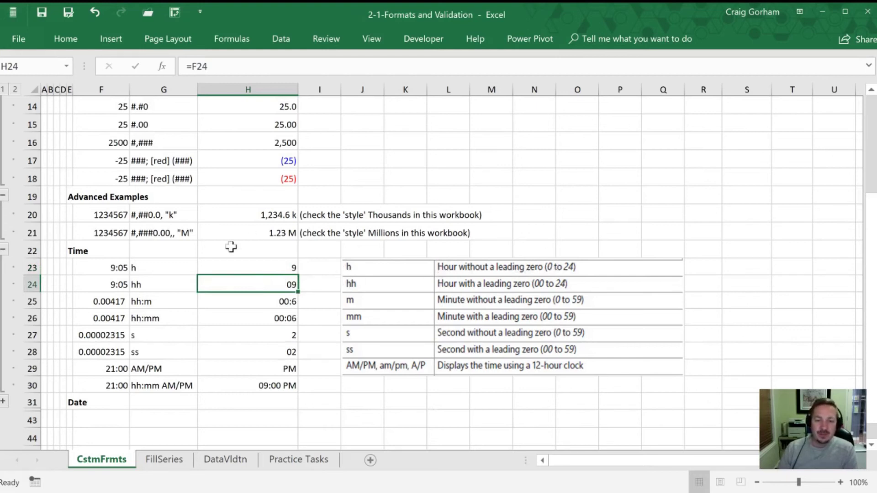
Inspect the hh format example in row 24 and the hh:m code and result in row 25
{"action": "left_click", "coordinate": [150, 286]}
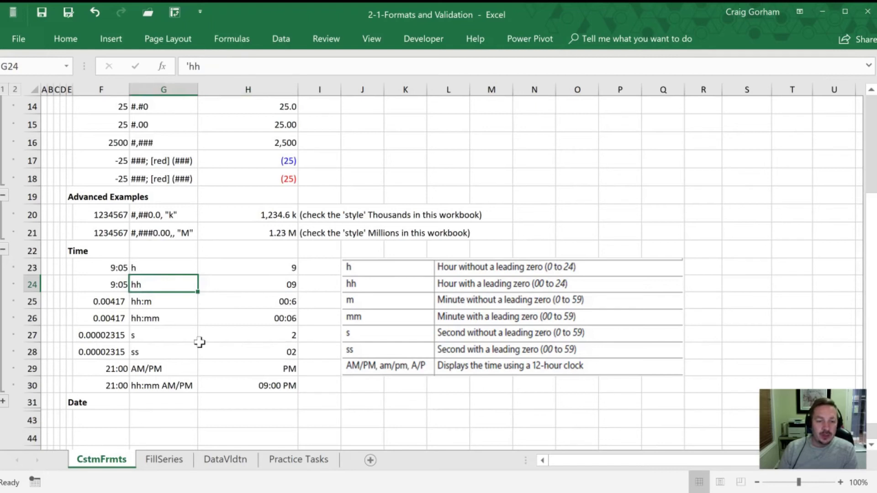
{"action": "left_click", "coordinate": [238, 284]}
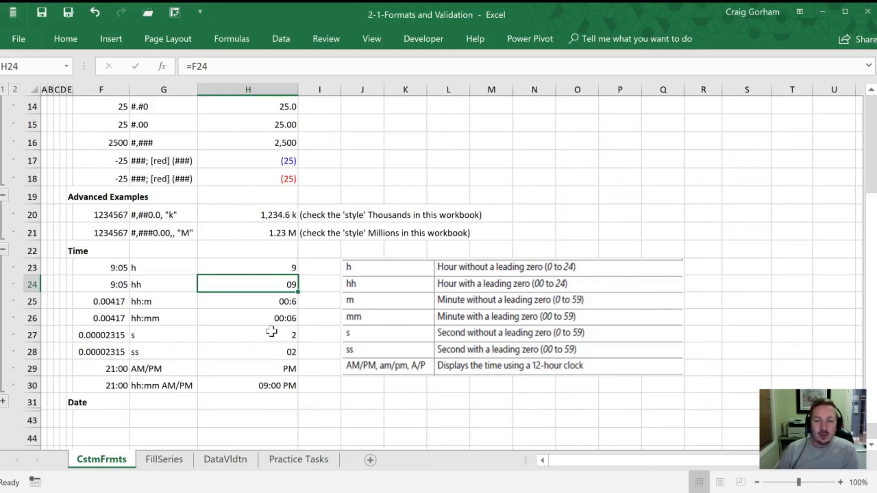
{"action": "left_click", "coordinate": [149, 300]}
{"action": "left_click", "coordinate": [225, 304]}
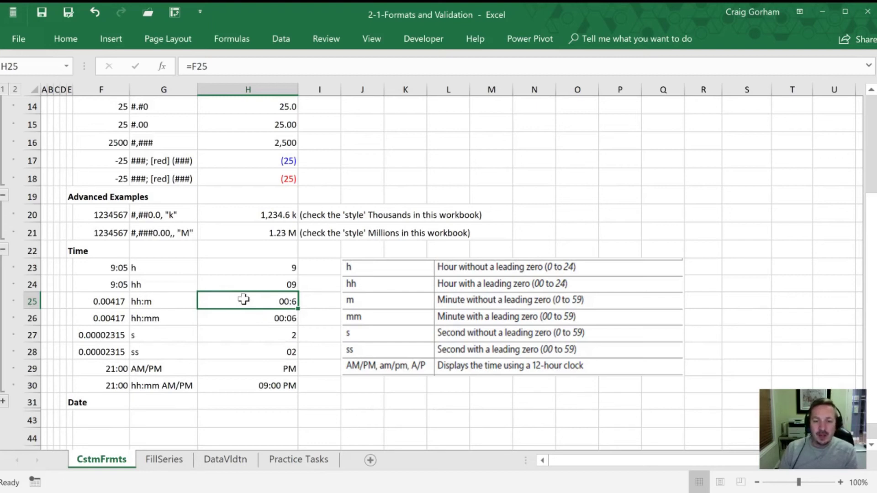
Try retyping H25's custom number format as hh;m in Format Cells, and cancel without applying it
{"action": "key", "text": "ctrl+1"}
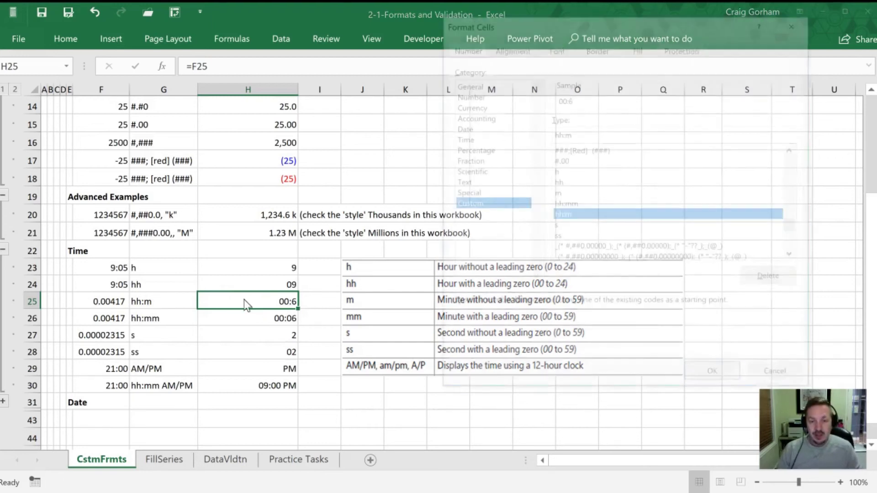
{"action": "left_click", "coordinate": [563, 133]}
{"action": "key", "text": "BackSpace"}
{"action": "key", "text": "BackSpace"}
{"action": "key", "text": "BackSpace"}
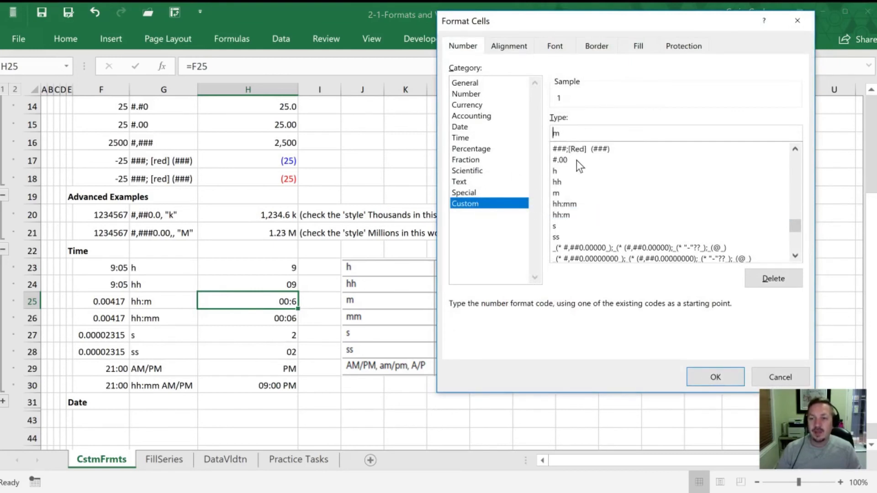
{"action": "type", "text": "hh;"}
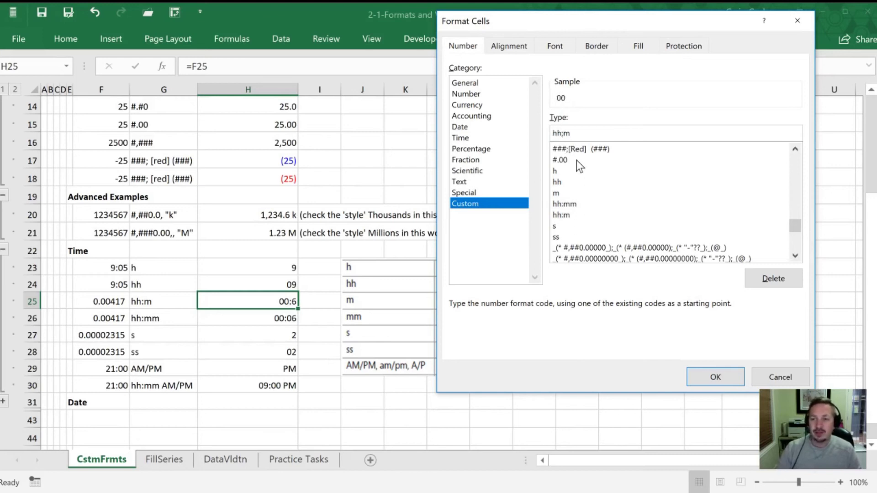
{"action": "key", "text": "Escape"}
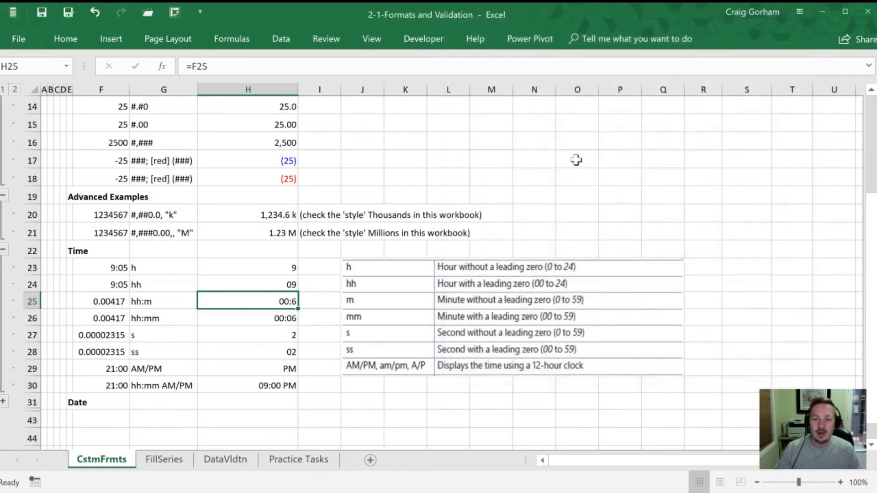
Inspect the source formulas and results of the hh:m and hh:mm examples in rows 25 and 26
{"action": "left_click", "coordinate": [97, 301]}
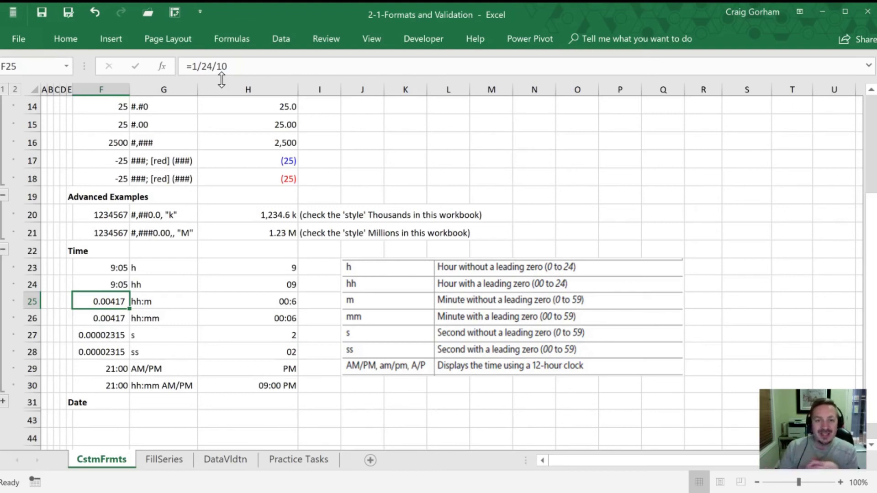
{"action": "left_click", "coordinate": [225, 300]}
{"action": "left_click", "coordinate": [119, 319]}
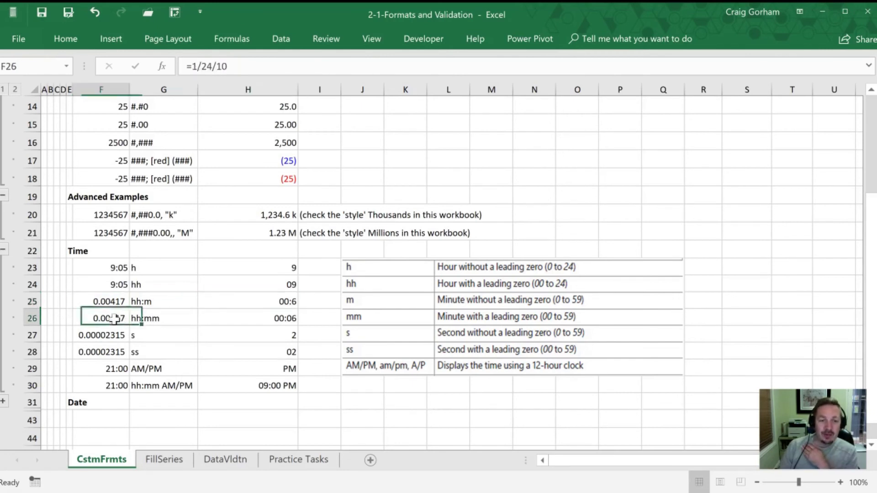
{"action": "left_click", "coordinate": [166, 317]}
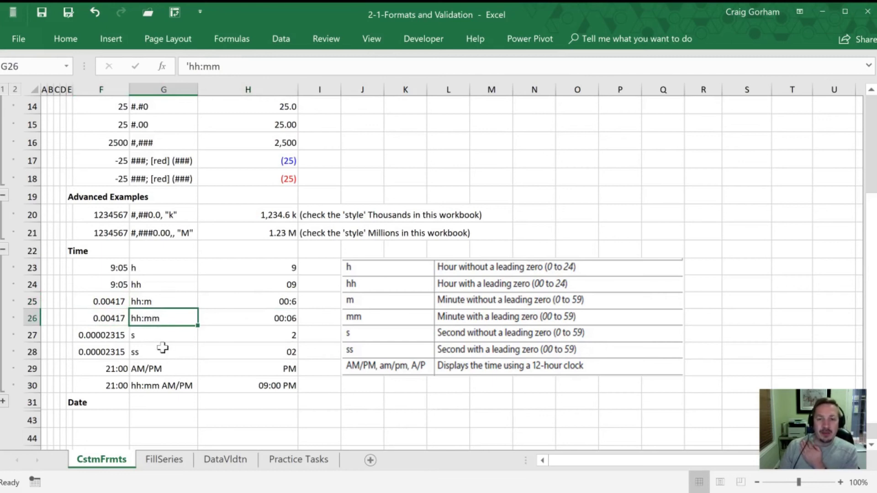
{"action": "left_click", "coordinate": [251, 318]}
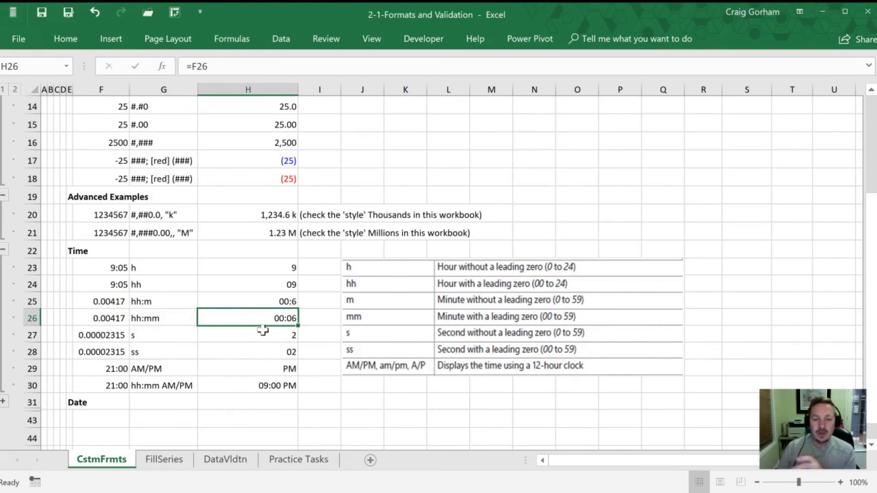
Examine the s and ss seconds formats in rows 27 and 28, including the source formula in F27
{"action": "left_click", "coordinate": [162, 334]}
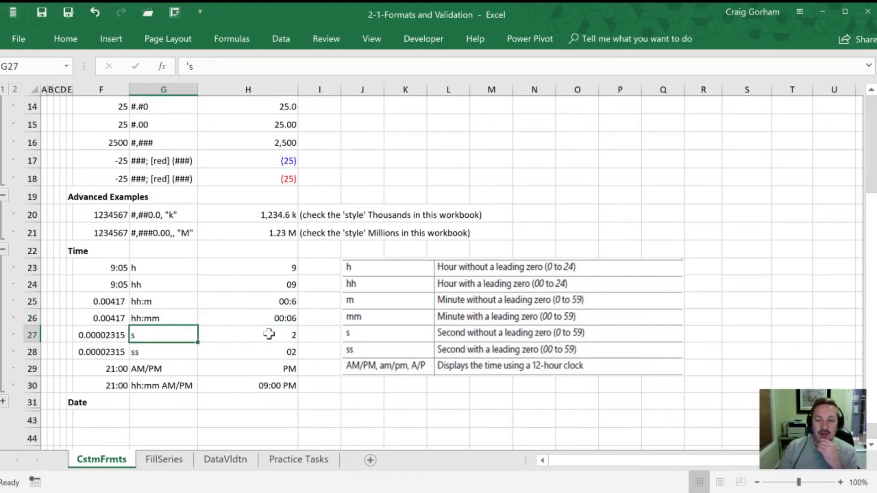
{"action": "left_click", "coordinate": [98, 336]}
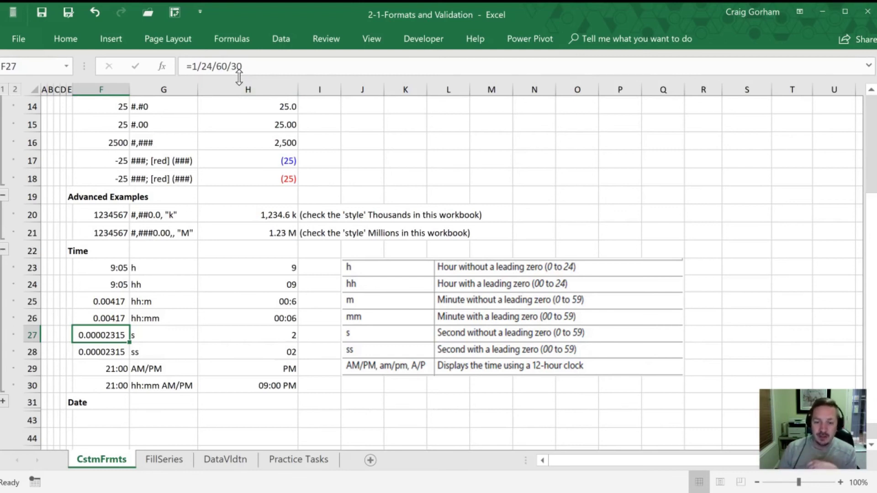
{"action": "left_click", "coordinate": [257, 320]}
{"action": "left_click", "coordinate": [245, 335]}
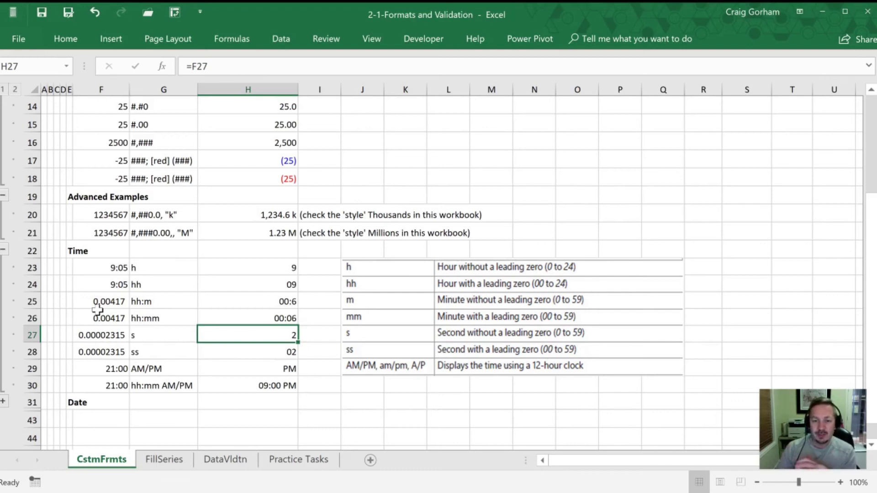
{"action": "left_click", "coordinate": [224, 353]}
{"action": "left_click", "coordinate": [155, 352]}
{"action": "left_click", "coordinate": [221, 350]}
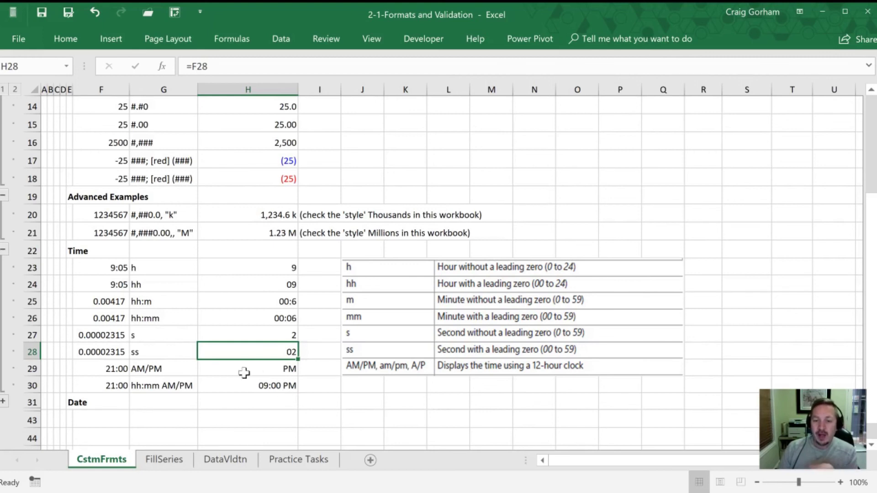
Review the AM/PM example in row 29 and the source time of the hh:mm AM/PM example in row 30
{"action": "left_click", "coordinate": [227, 369]}
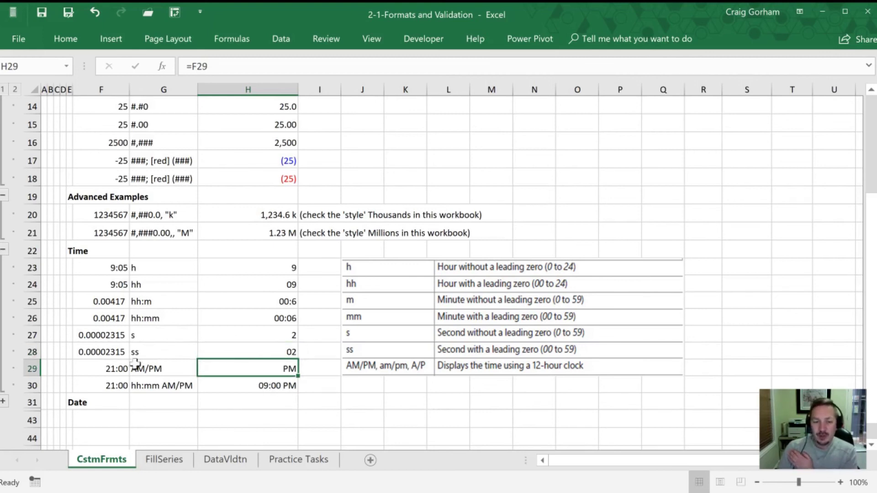
{"action": "left_click", "coordinate": [100, 370]}
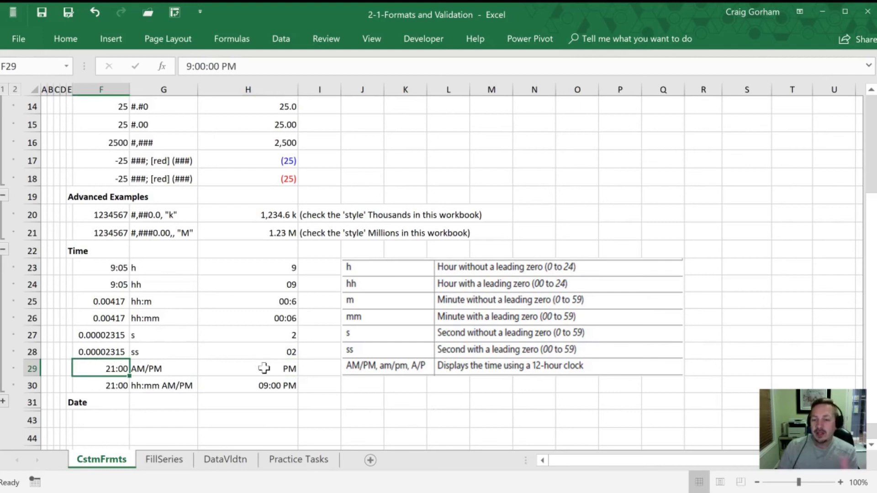
{"action": "left_click", "coordinate": [158, 367]}
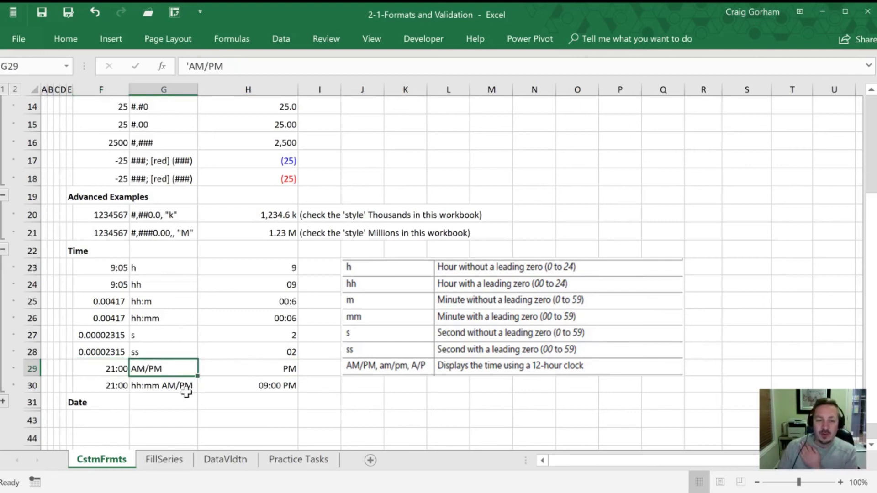
{"action": "left_click", "coordinate": [256, 371]}
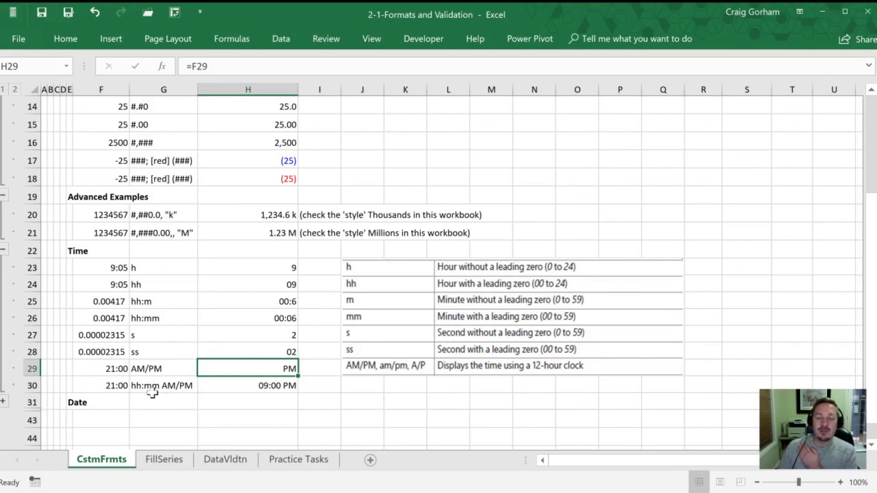
{"action": "left_click", "coordinate": [112, 400]}
{"action": "left_click", "coordinate": [109, 387]}
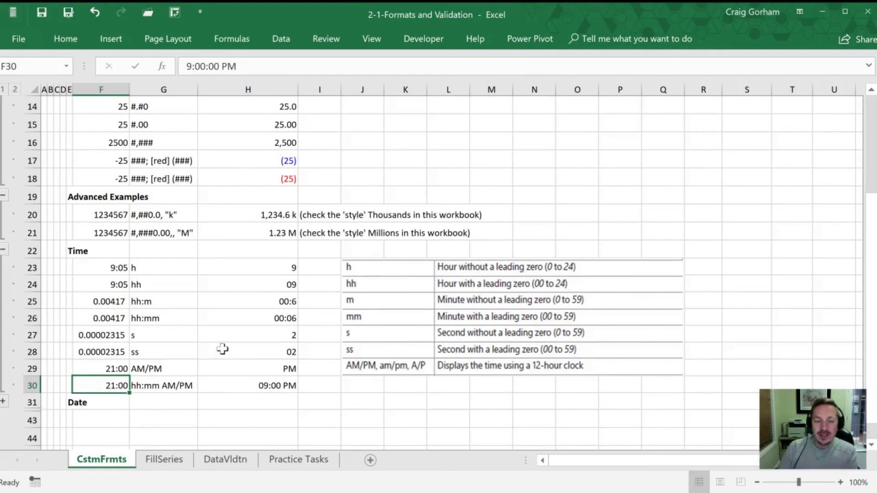
Expand the Date section and inspect the date, d format code and result in row 32
{"action": "left_click", "coordinate": [4, 403]}
{"action": "scroll", "coordinate": [173, 304], "scroll_direction": "down", "scroll_amount": 5}
{"action": "scroll", "coordinate": [172, 304], "scroll_direction": "down", "scroll_amount": 1}
{"action": "scroll", "coordinate": [173, 304], "scroll_direction": "up", "scroll_amount": 1}
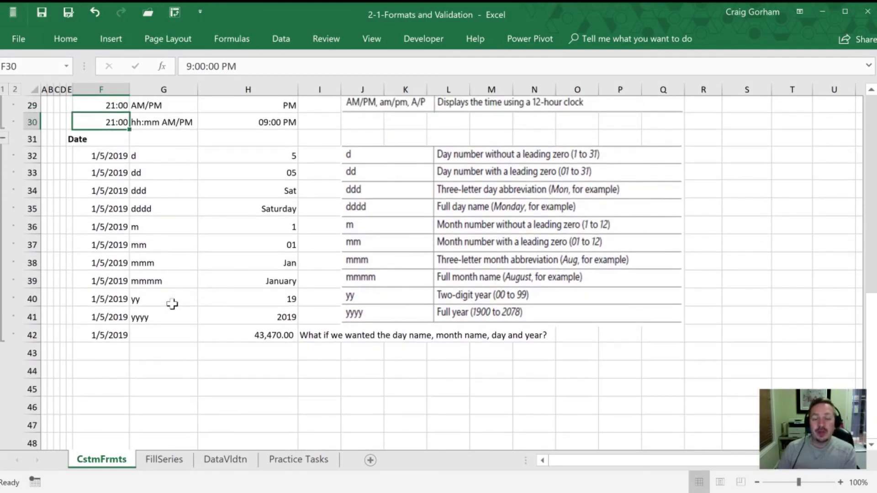
{"action": "left_click", "coordinate": [150, 158]}
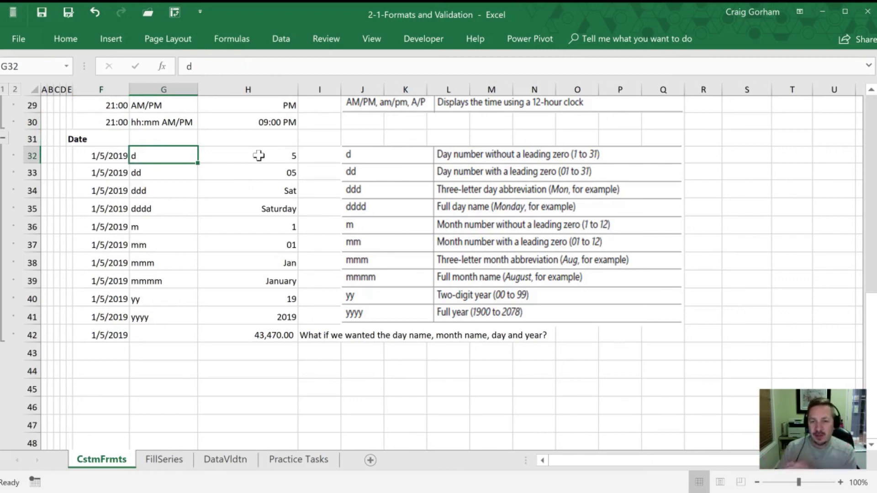
{"action": "left_click", "coordinate": [87, 156]}
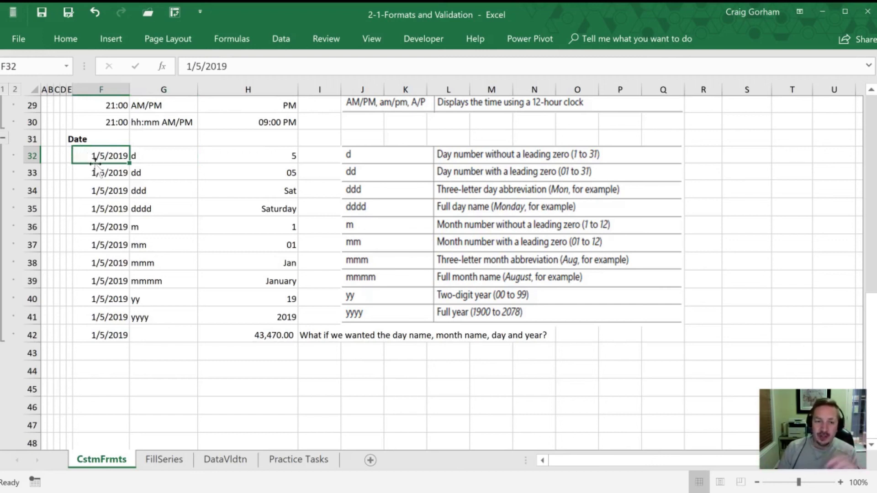
{"action": "left_click", "coordinate": [229, 157]}
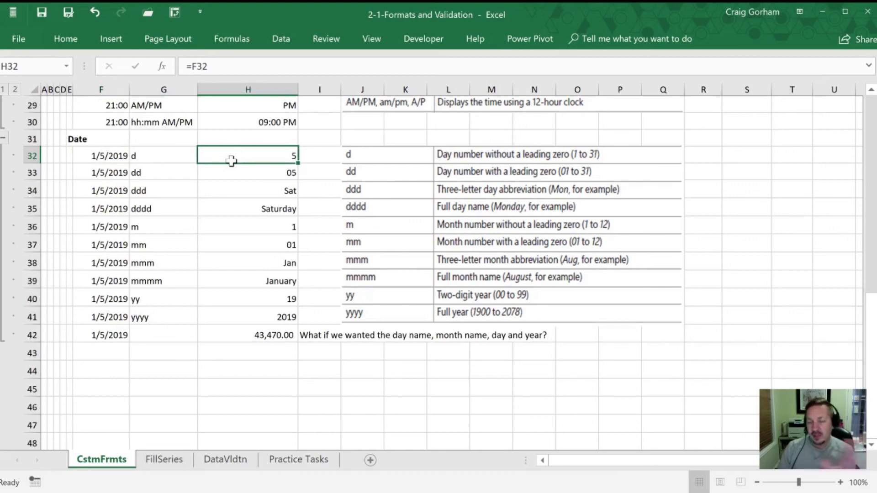
Compare the dd, ddd and dddd day format examples in rows 33 to 35
{"action": "left_click", "coordinate": [230, 177]}
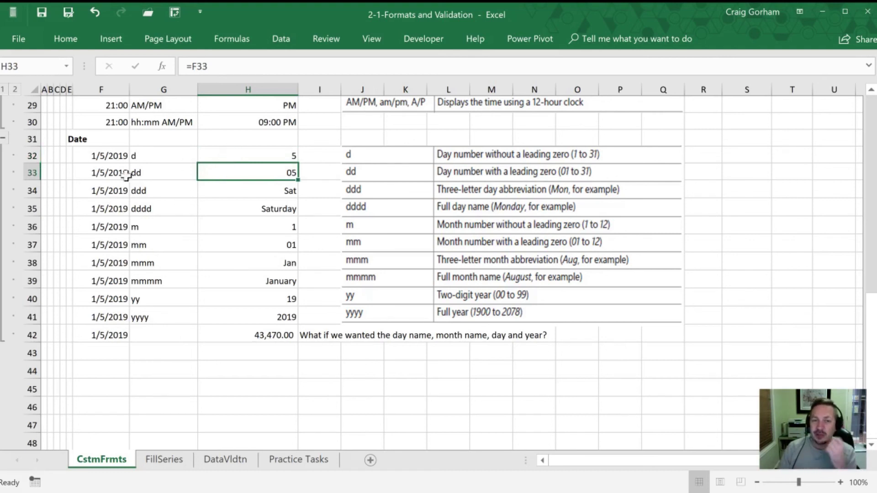
{"action": "left_click", "coordinate": [97, 172]}
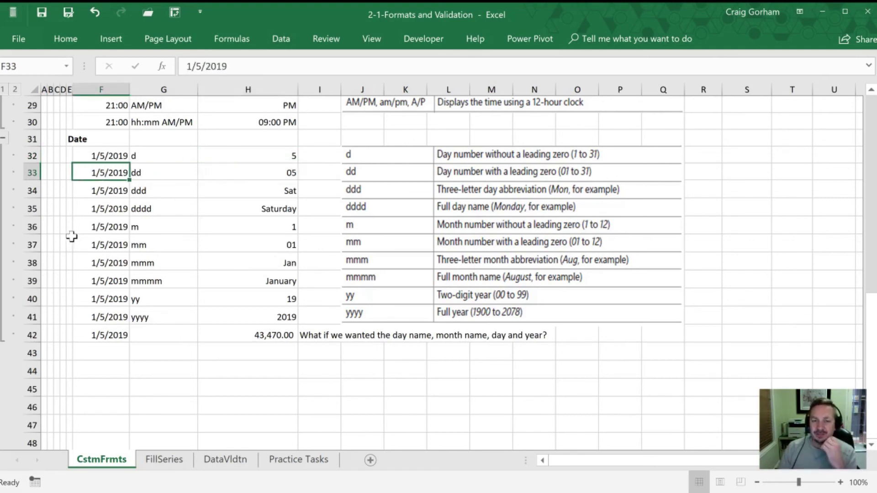
{"action": "left_click", "coordinate": [232, 190]}
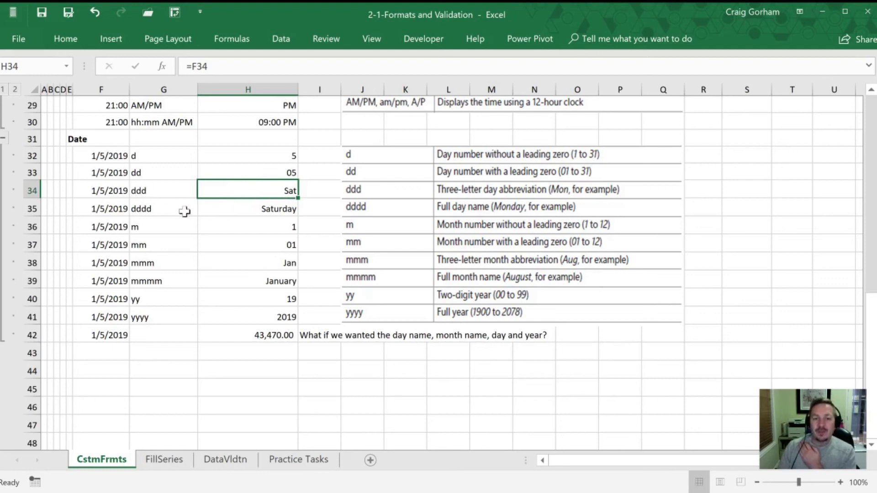
{"action": "left_click", "coordinate": [142, 214]}
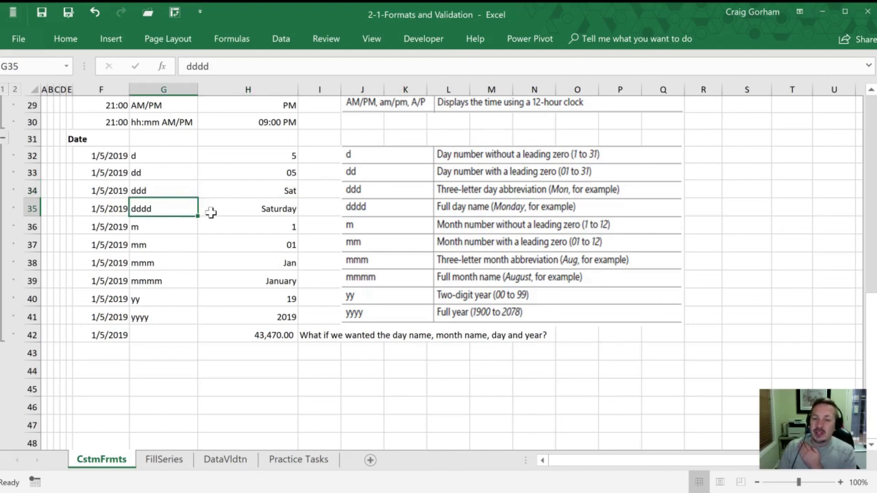
Replace the formula in H35 with the date 1/5/2019, correcting the doubled slash, and check the cell's stored entry
{"action": "left_click", "coordinate": [245, 208]}
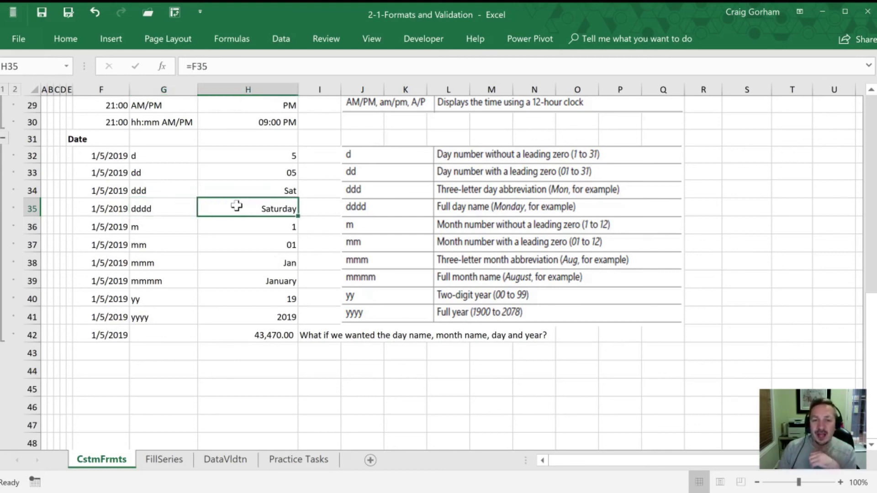
{"action": "type", "text": "1"}
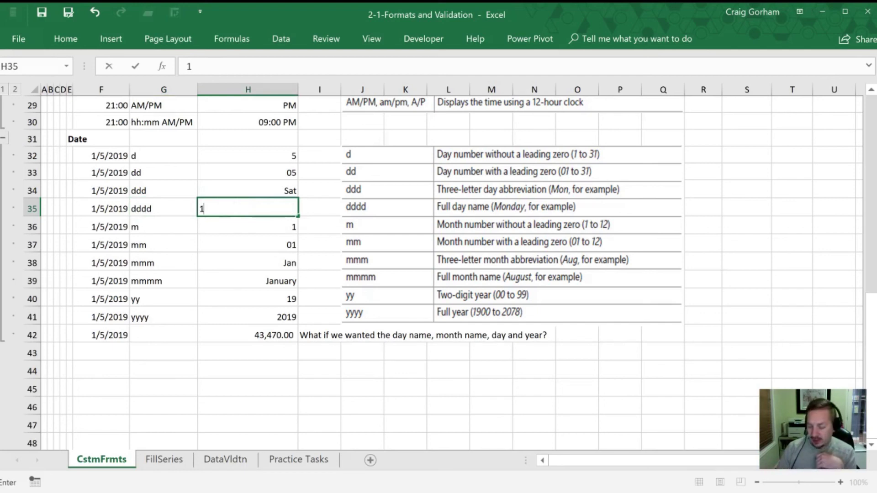
{"action": "type", "text": "//"}
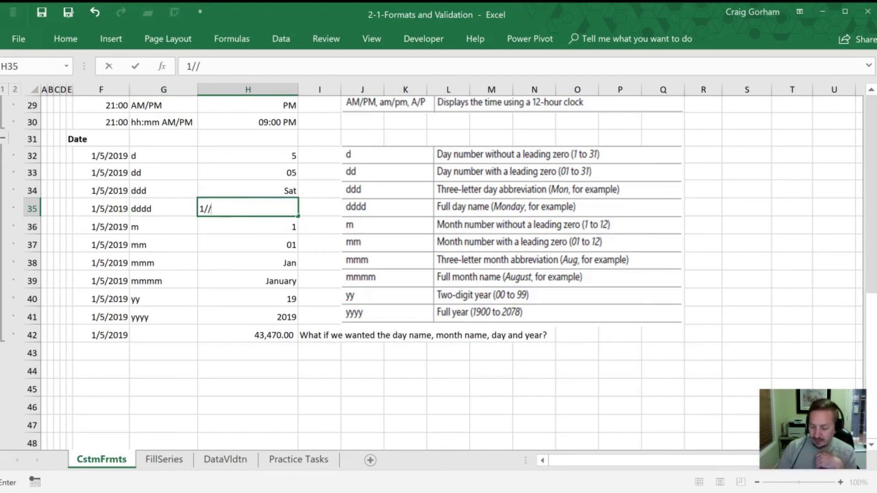
{"action": "type", "text": "5/2019"}
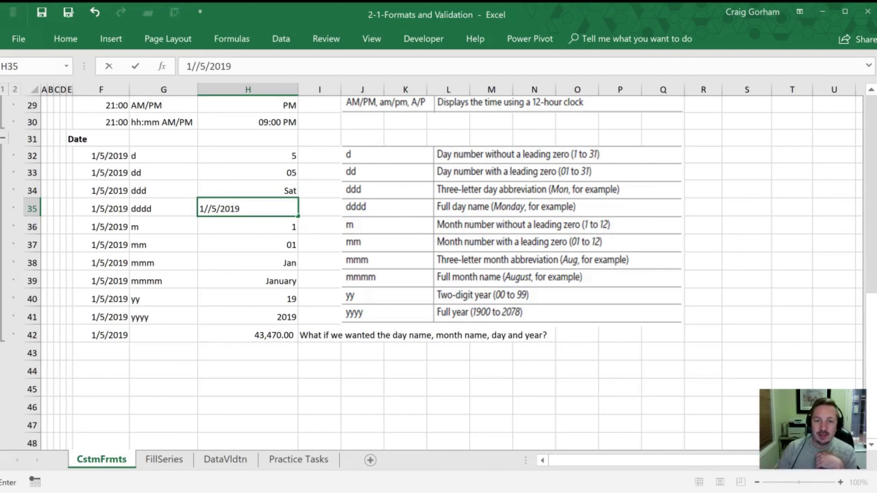
{"action": "key", "text": "Left"}
{"action": "left_click", "coordinate": [227, 203]}
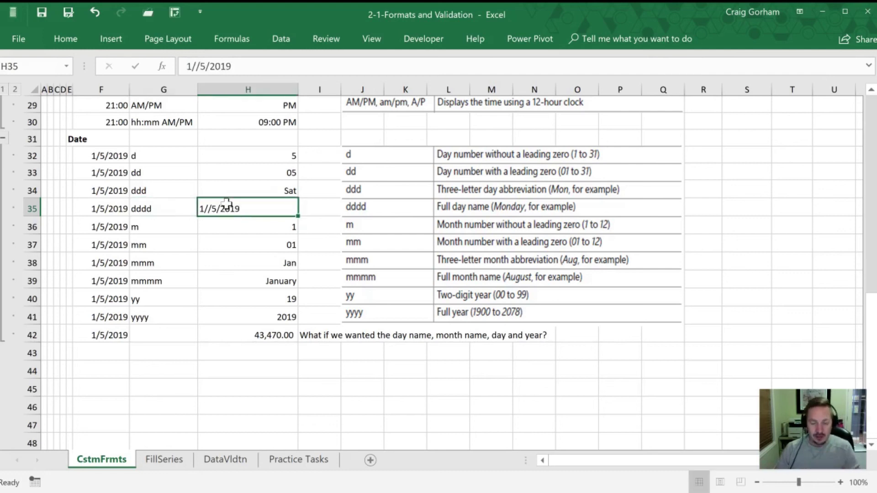
{"action": "key", "text": "F2"}
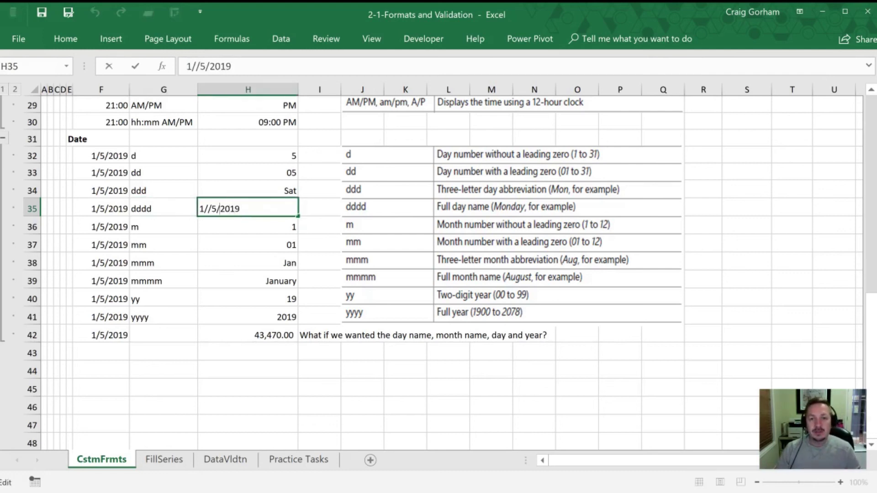
{"action": "left_click", "coordinate": [209, 208]}
{"action": "key", "text": "BackSpace"}
{"action": "key", "text": "Return"}
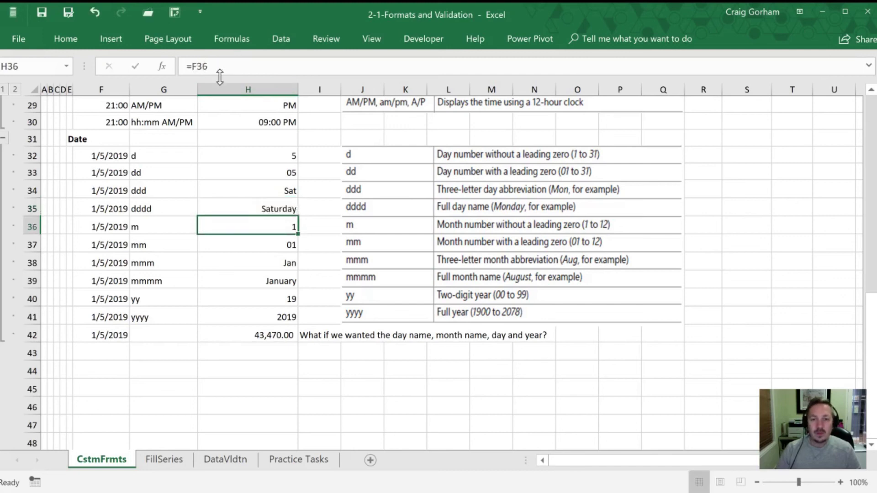
{"action": "left_click", "coordinate": [251, 206]}
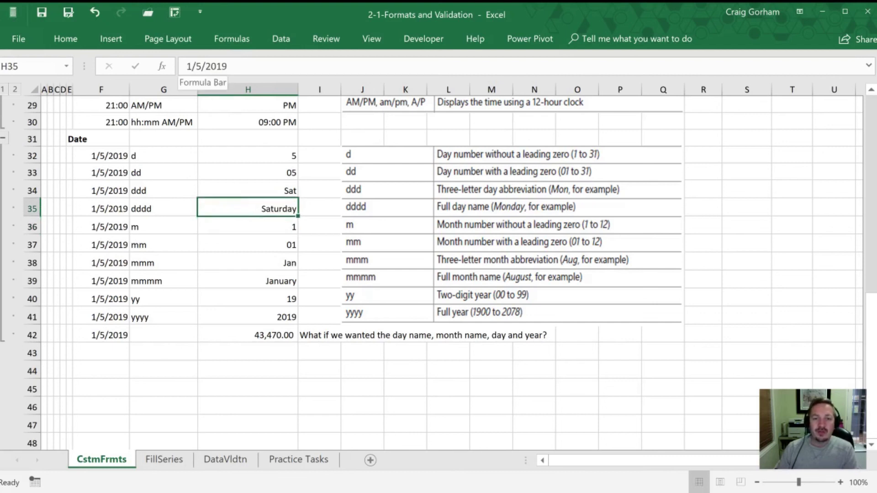
Compare the m to mmmm month format examples in rows 36 to 39 and the yy and yyyy year examples in rows 40 and 41
{"action": "left_click", "coordinate": [233, 224]}
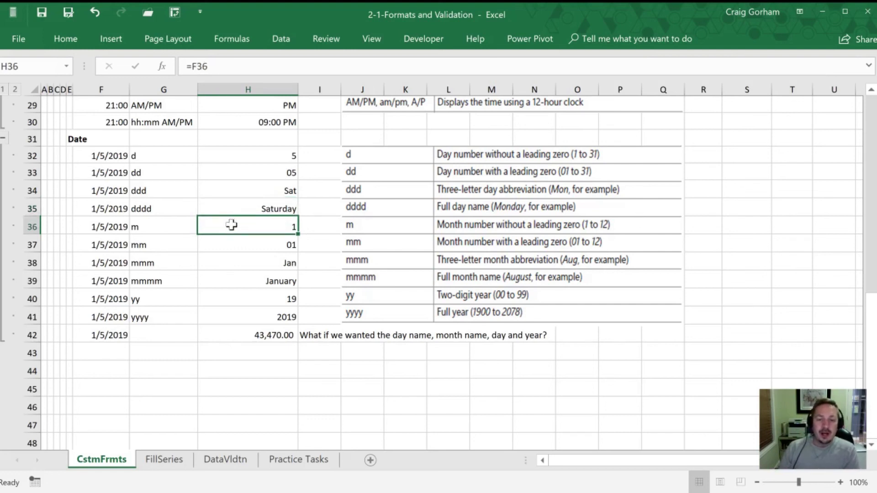
{"action": "left_click", "coordinate": [231, 247]}
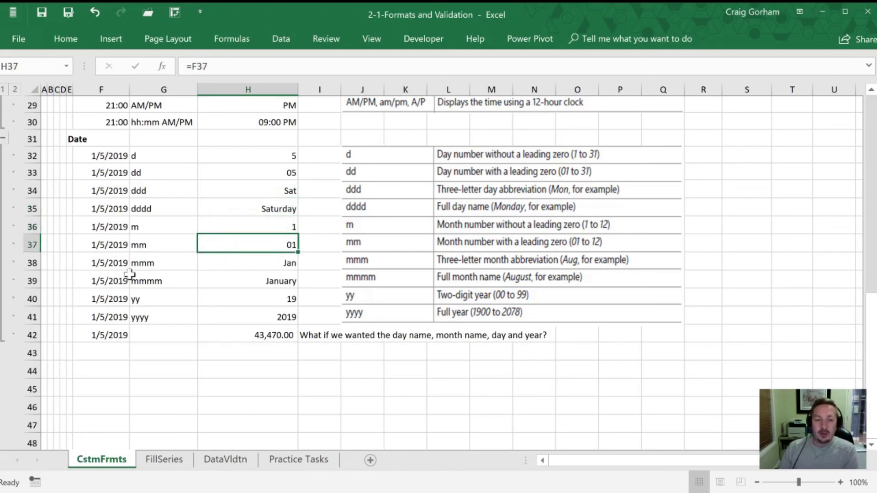
{"action": "left_click", "coordinate": [230, 266]}
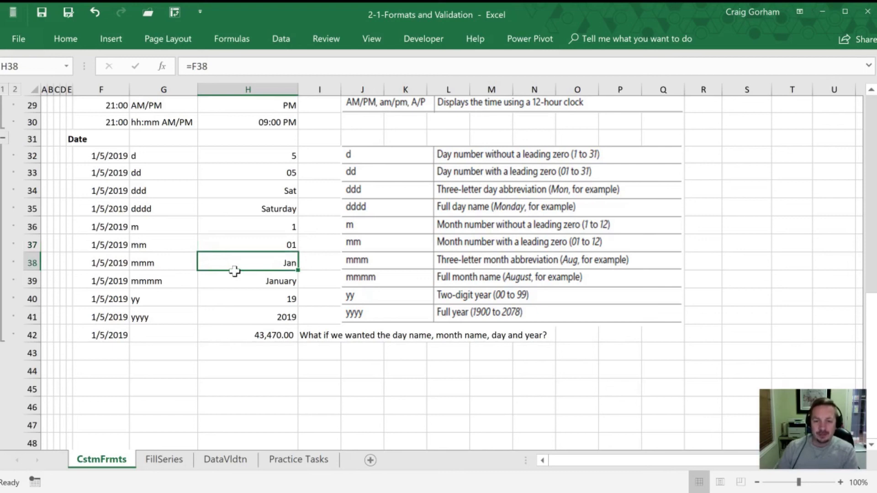
{"action": "left_click", "coordinate": [227, 278]}
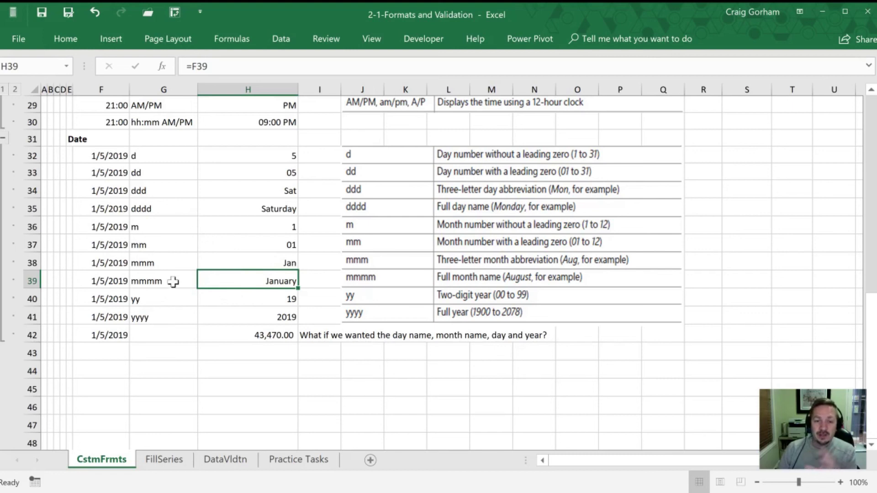
{"action": "left_click", "coordinate": [162, 297]}
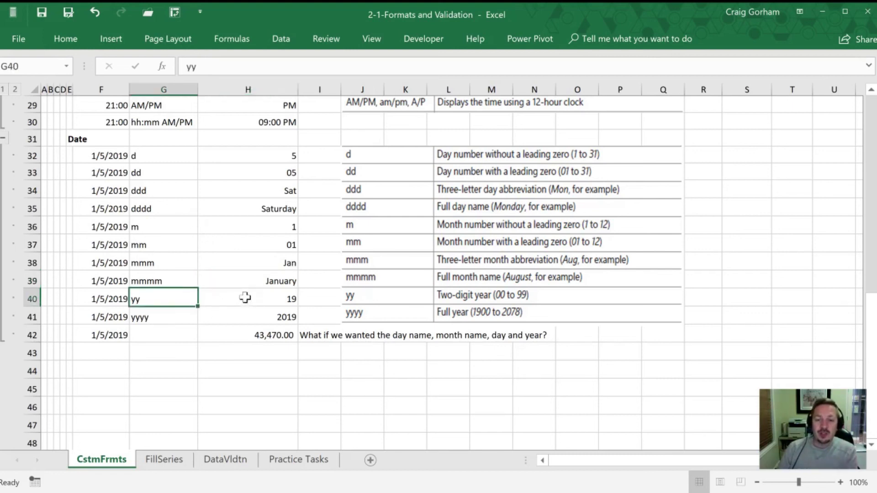
{"action": "left_click", "coordinate": [245, 297]}
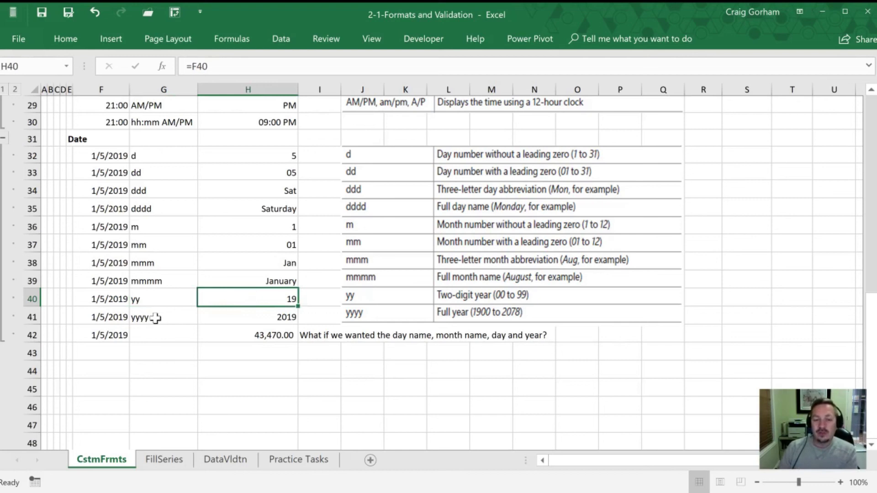
{"action": "left_click", "coordinate": [257, 315]}
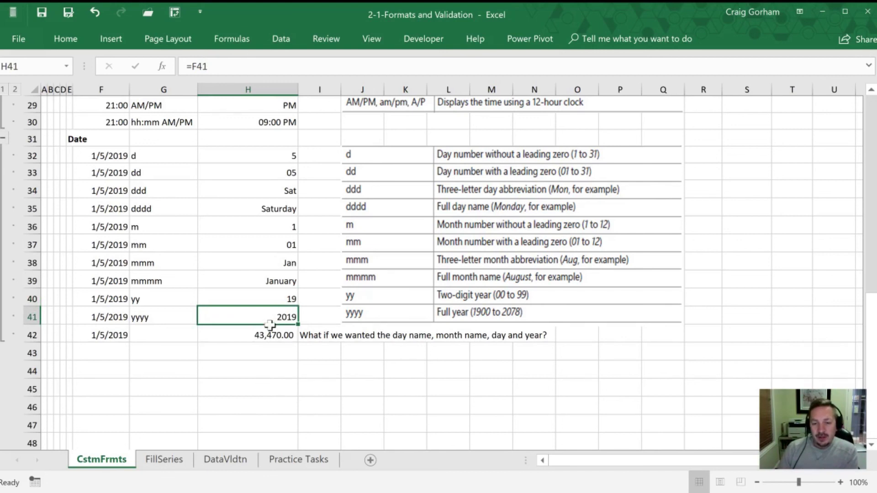
Inspect the source date in F42 and the cell in H42 that references it
{"action": "left_click", "coordinate": [106, 334]}
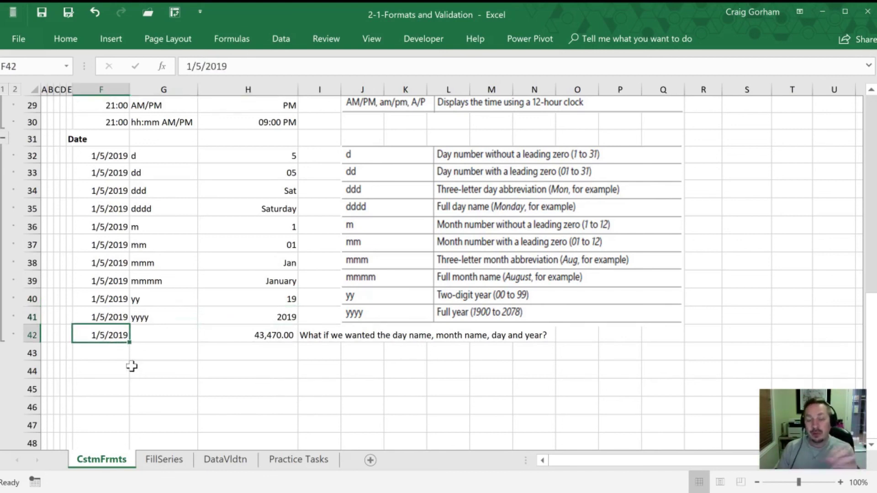
{"action": "left_click", "coordinate": [241, 338]}
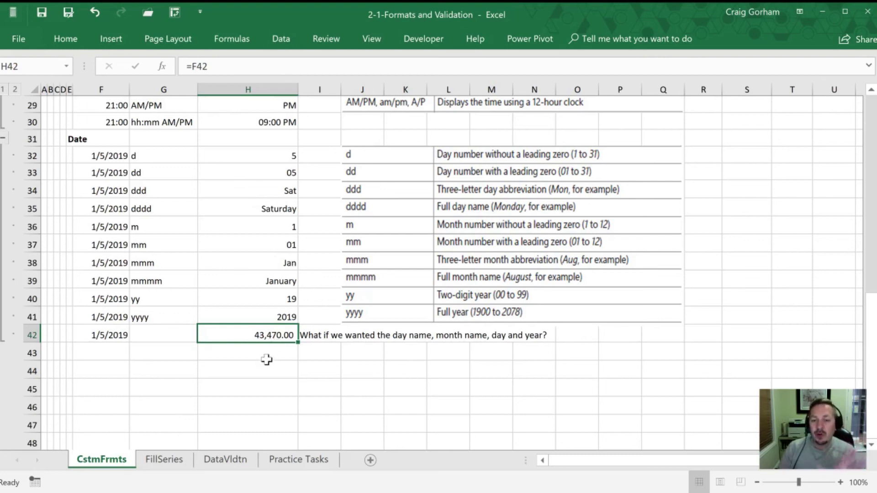
{"action": "left_click", "coordinate": [119, 332]}
Apply the custom number format "dddd mmmm d, yyyy" to H42 to show the day name, month name, day and year
{"action": "left_click", "coordinate": [259, 340]}
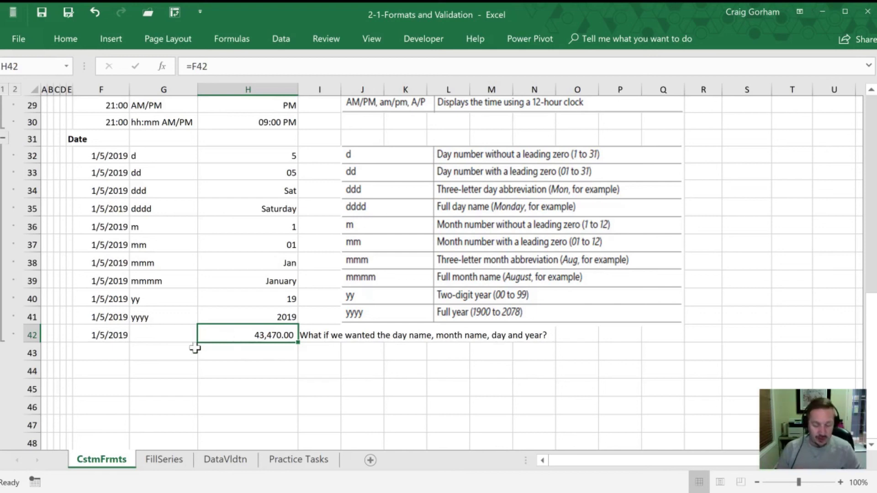
{"action": "key", "text": "ctrl+1"}
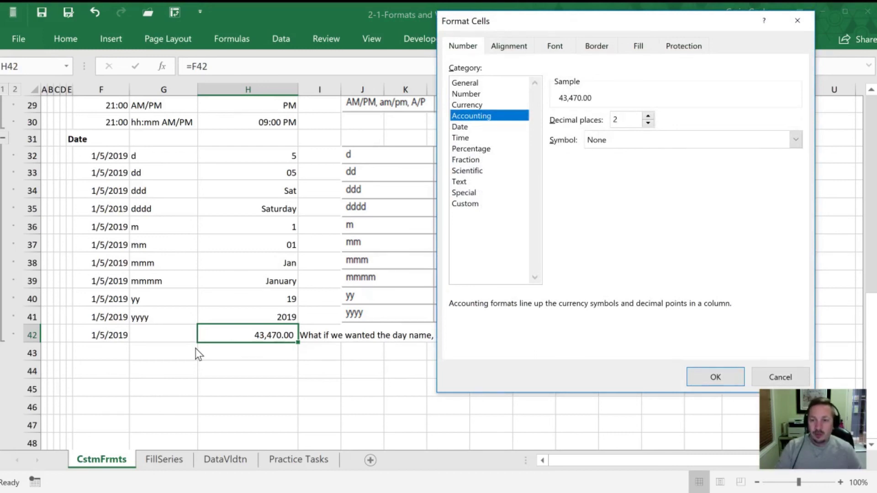
{"action": "key", "text": "c"}
{"action": "key", "text": "c"}
{"action": "key", "text": "c"}
{"action": "key", "text": "c"}
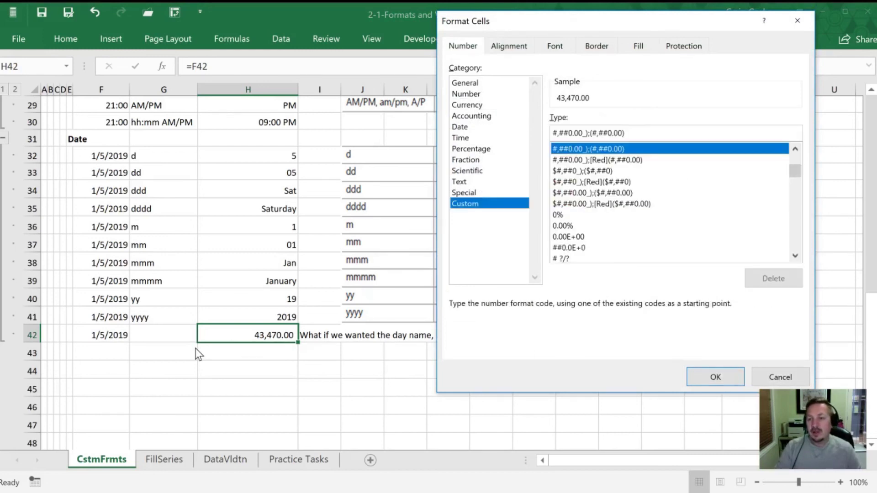
{"action": "key", "text": "Tab"}
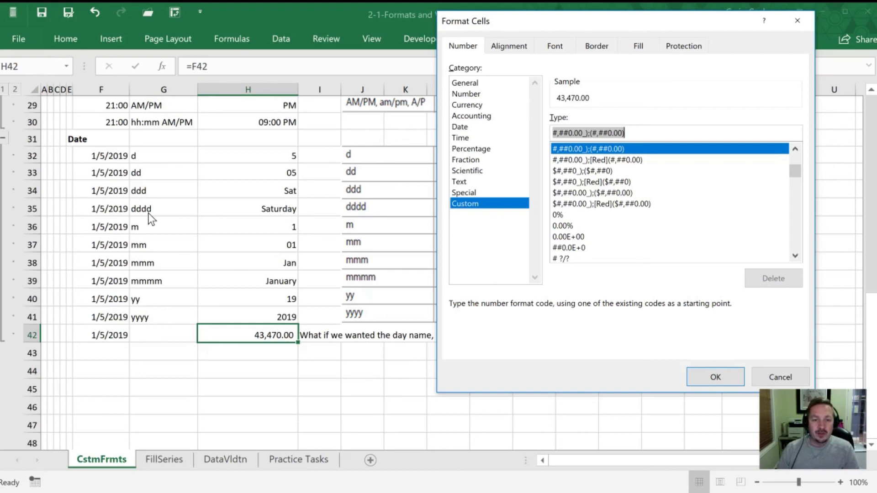
{"action": "type", "text": "dddd"}
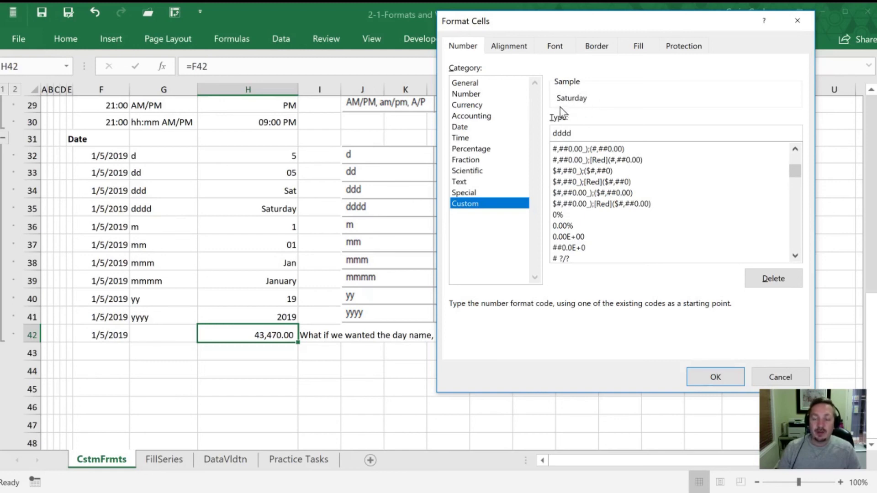
{"action": "left_click_drag", "start_coordinate": [564, 22], "coordinate": [618, 43]}
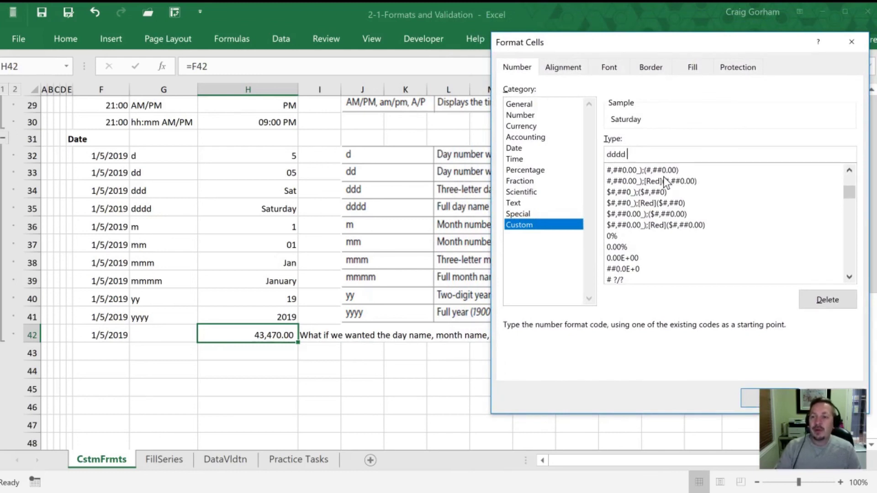
{"action": "type", "text": "mmmm"}
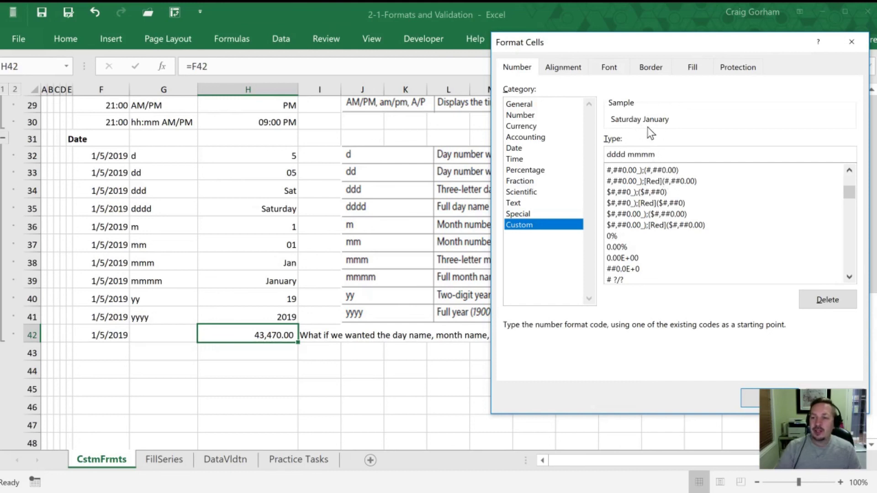
{"action": "type", "text": " d"}
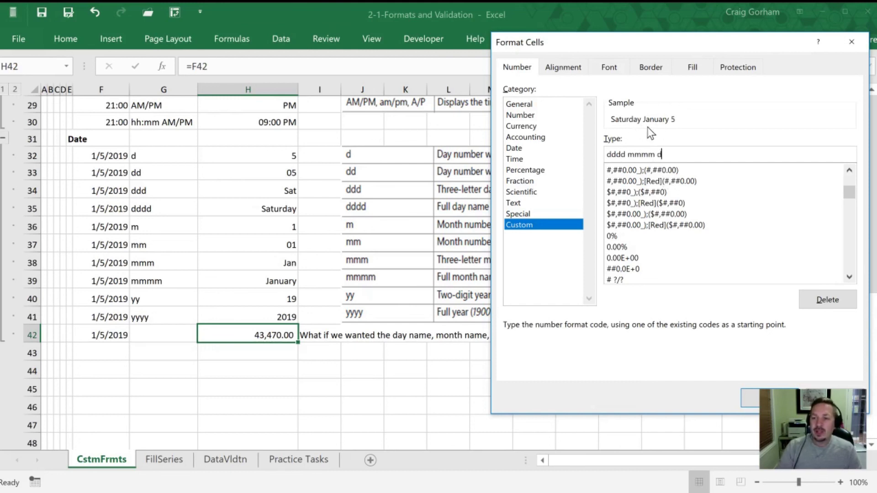
{"action": "type", "text": ", yyyy"}
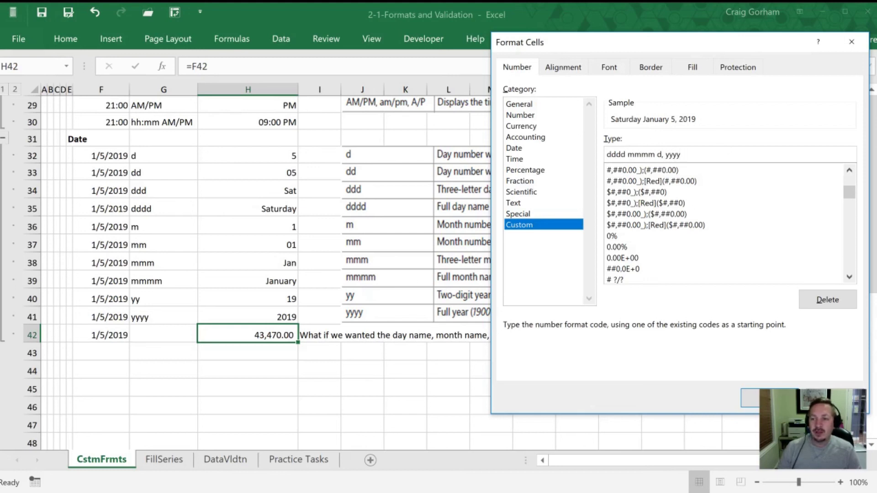
{"action": "left_click", "coordinate": [763, 398]}
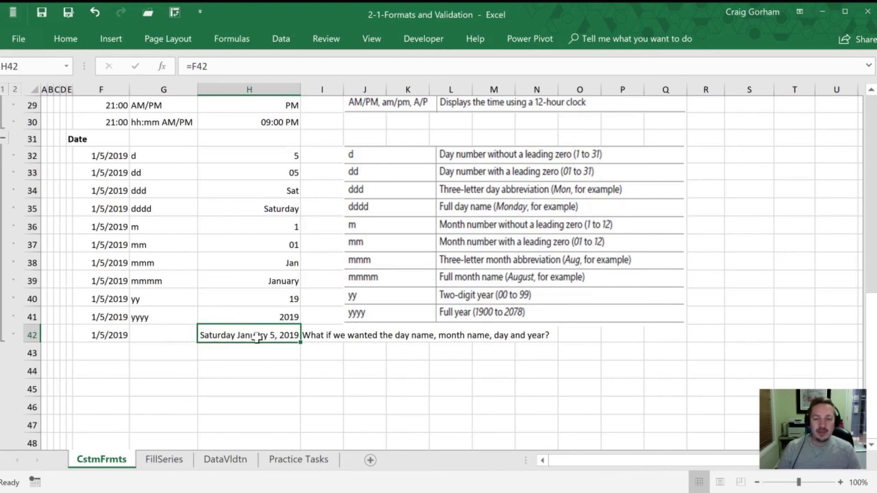
Compare the formatted date in H42 with its source date in F42
{"action": "left_click", "coordinate": [230, 354]}
{"action": "left_click", "coordinate": [231, 334]}
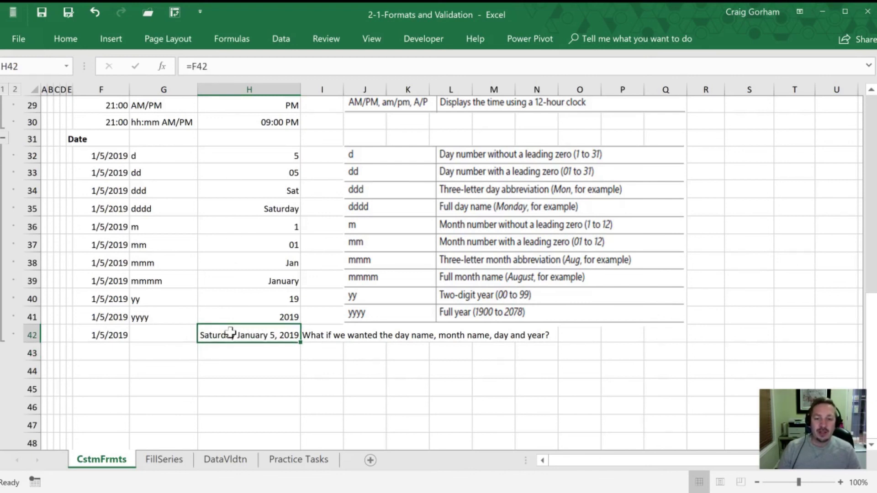
{"action": "left_click", "coordinate": [98, 335]}
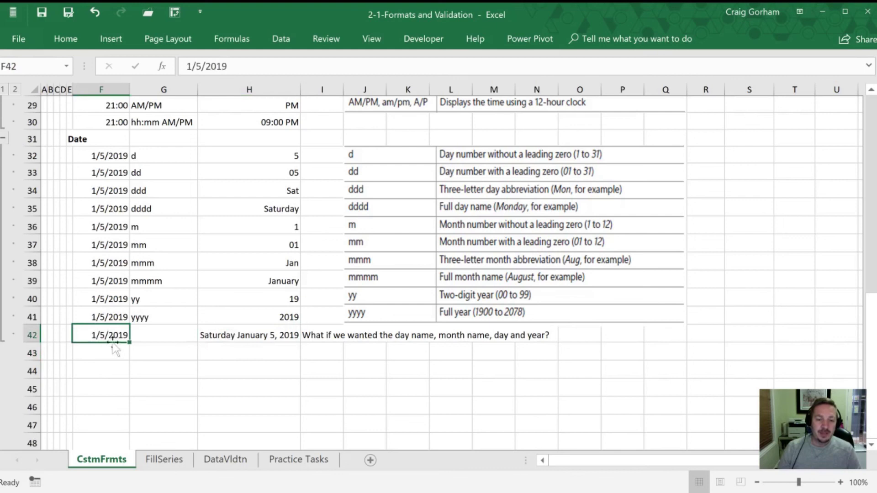